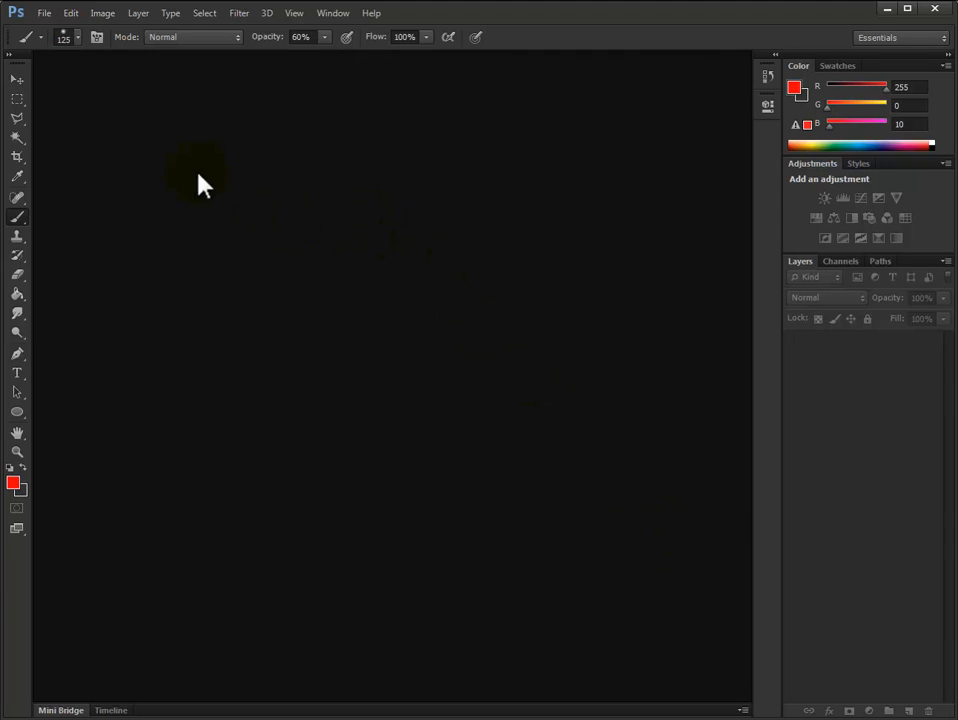
Open the George portrait image from the week1--stuff folder and shift its document window away from the workspace corner.
click(45, 13)
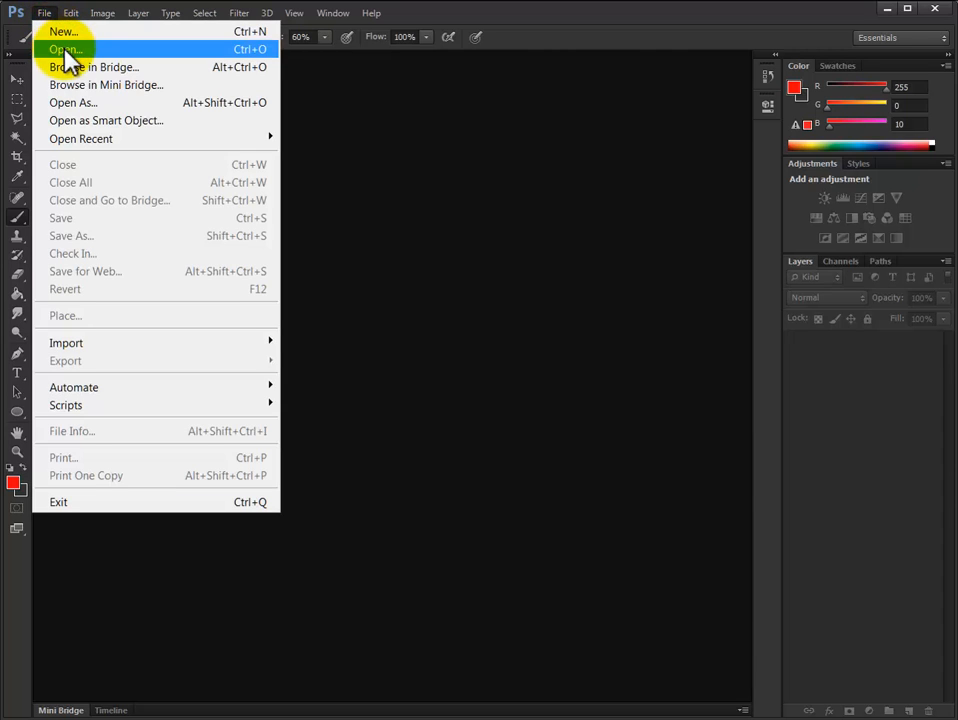
click(62, 48)
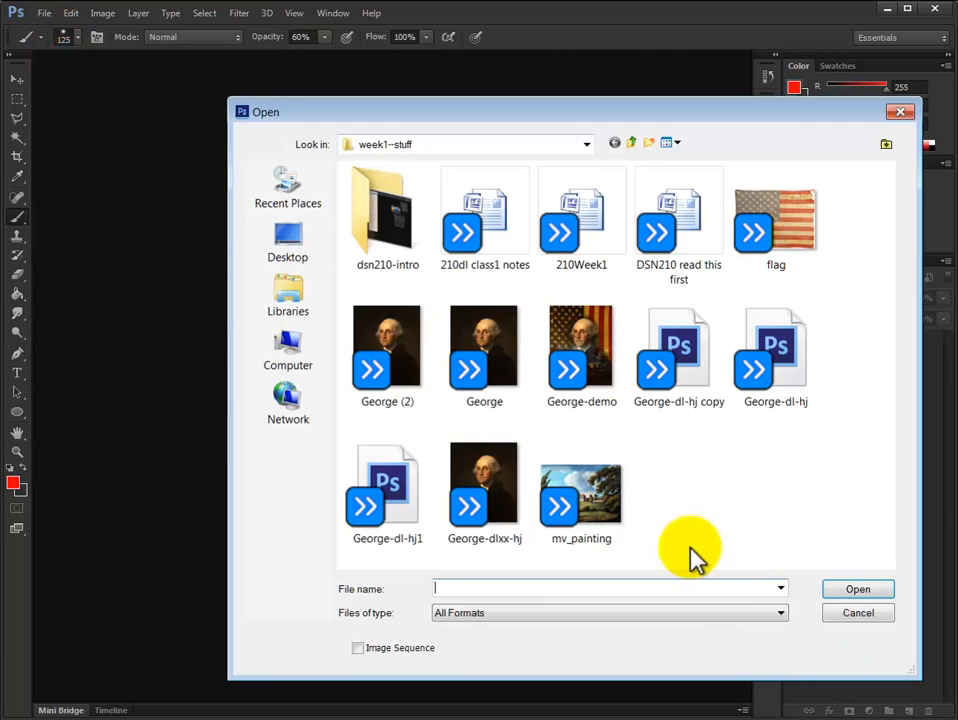
click(478, 338)
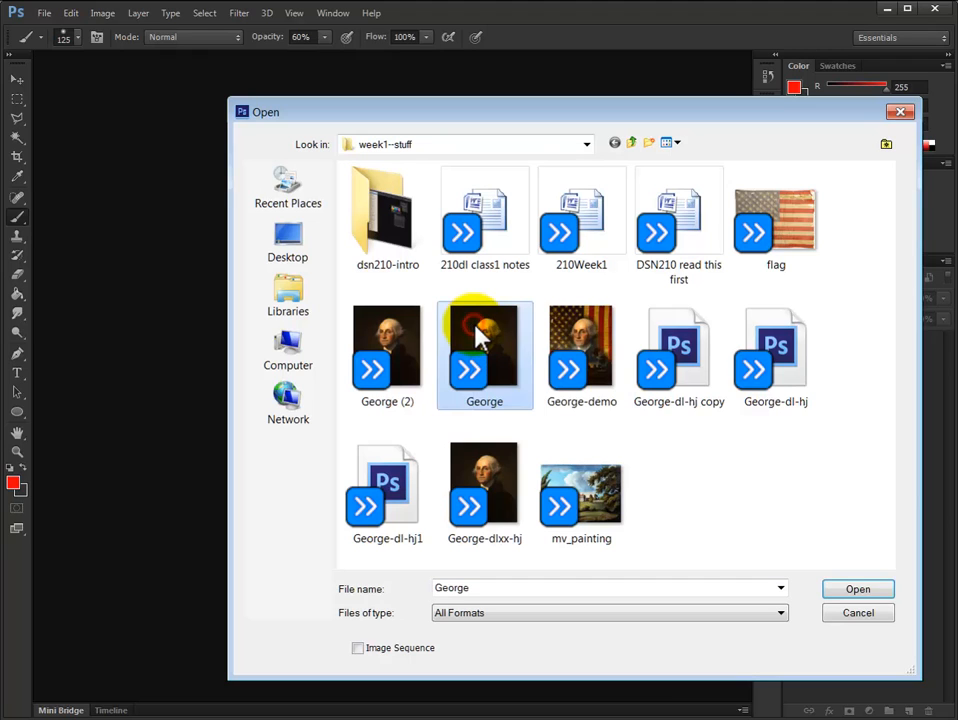
click(855, 590)
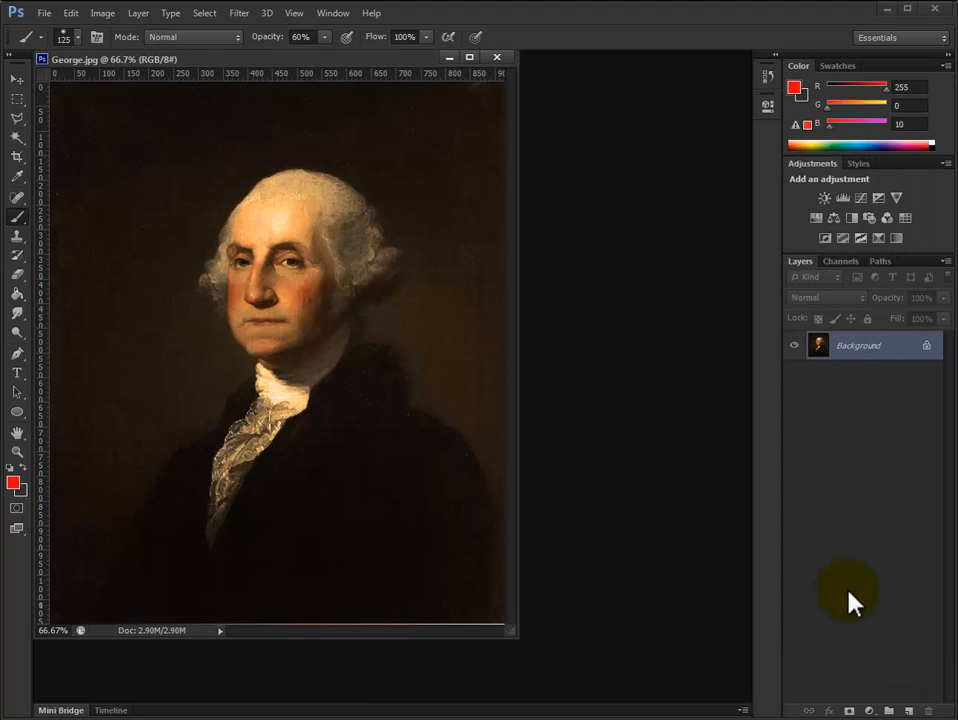
drag(204, 62, 264, 74)
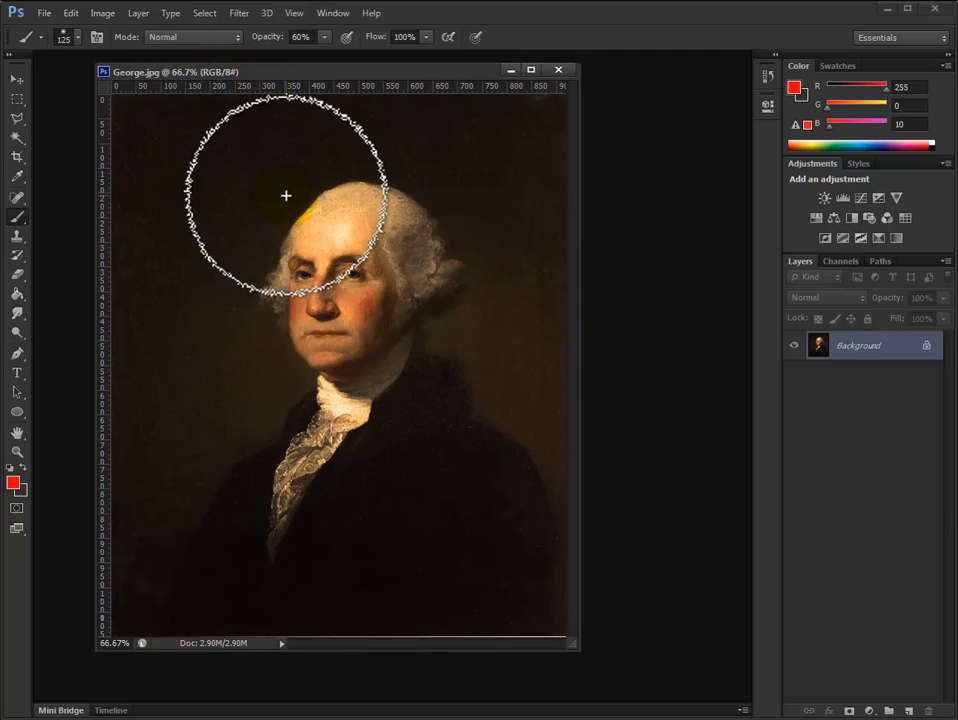
Save a copy of the portrait as George-hj in JPEG format with Maximum quality 12 and Baseline Optimized.
click(44, 14)
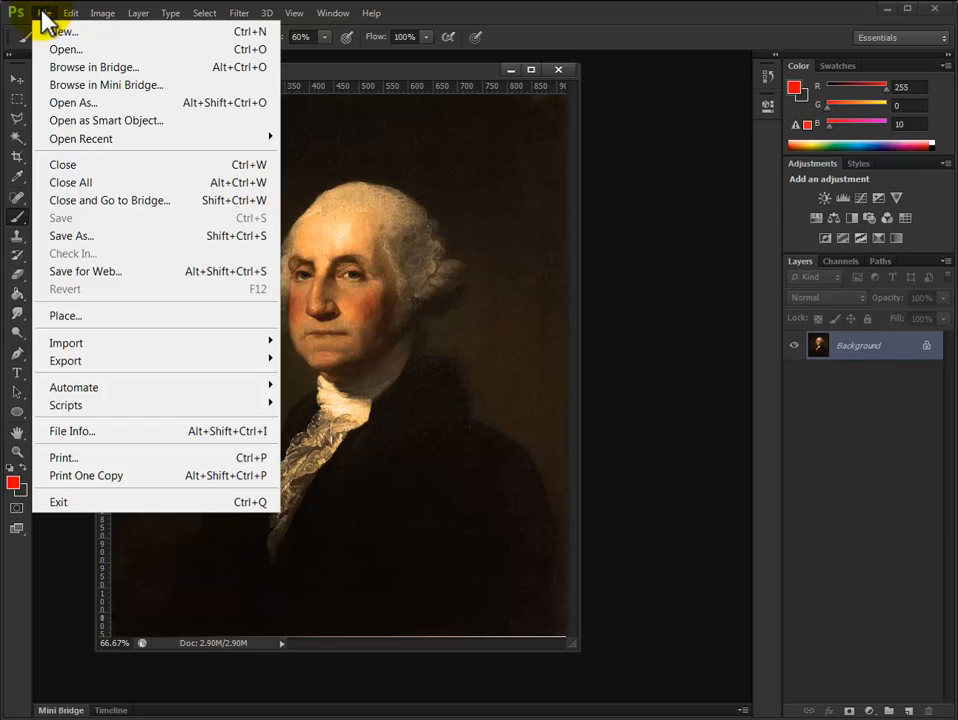
click(94, 238)
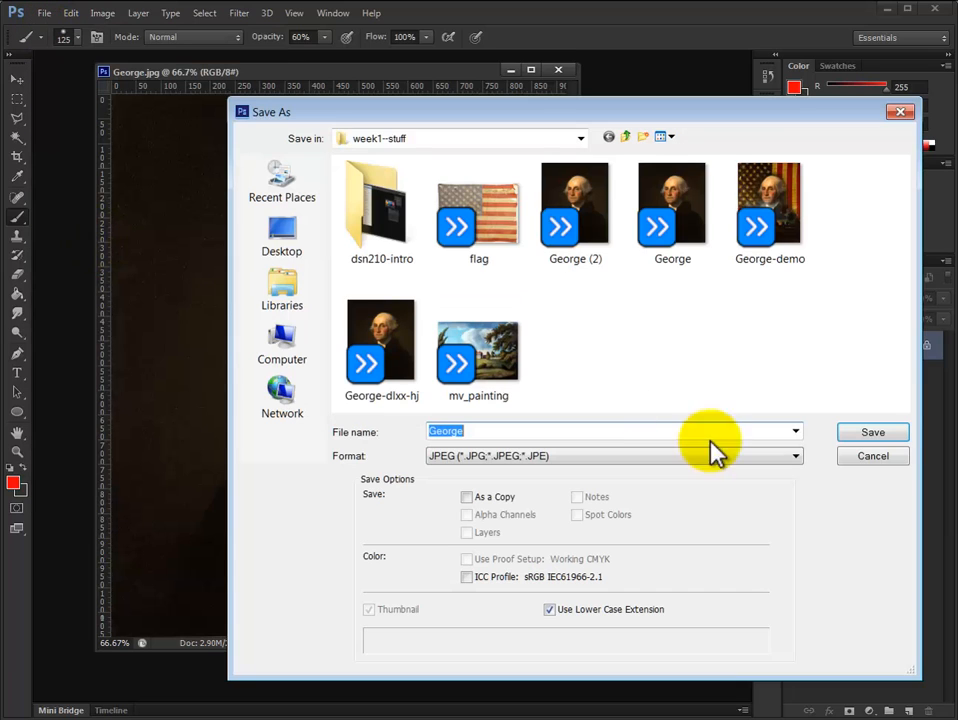
click(480, 432)
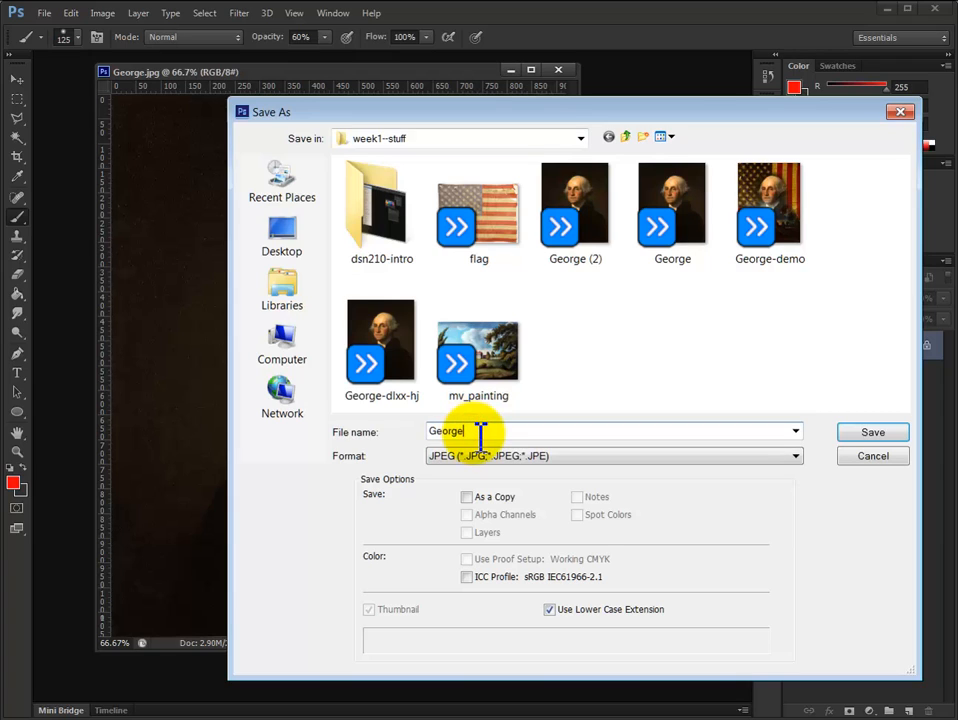
text(-hj)
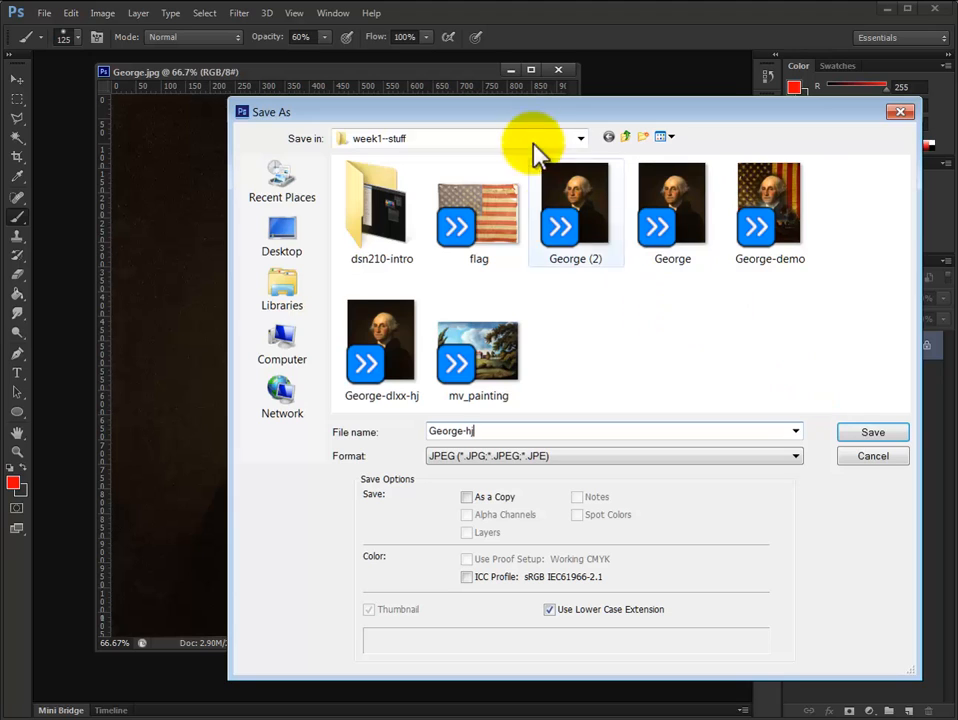
click(862, 438)
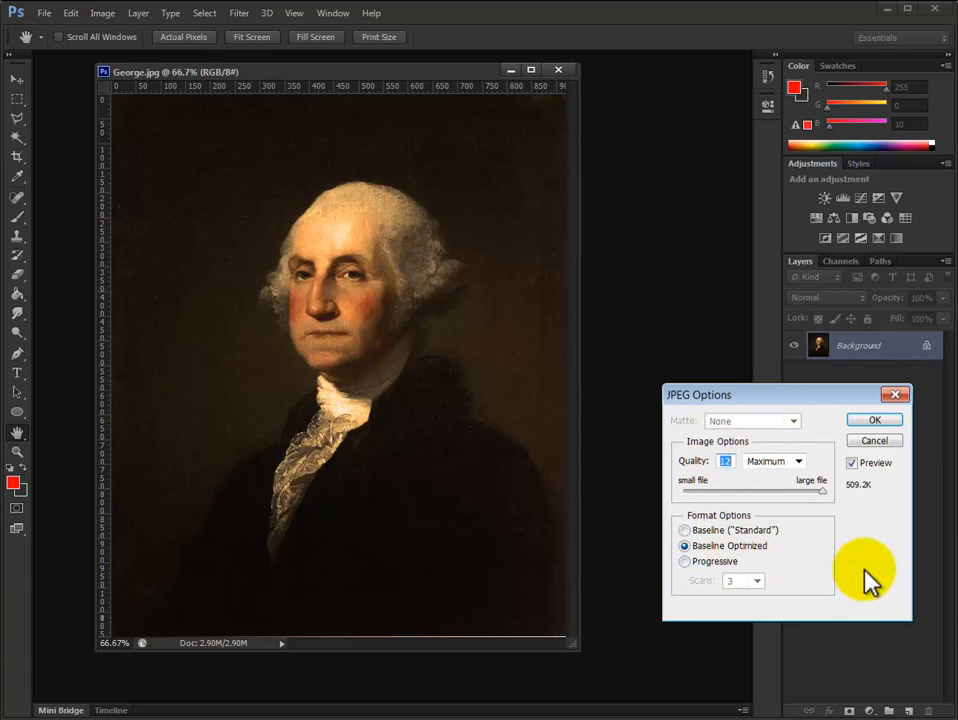
click(875, 420)
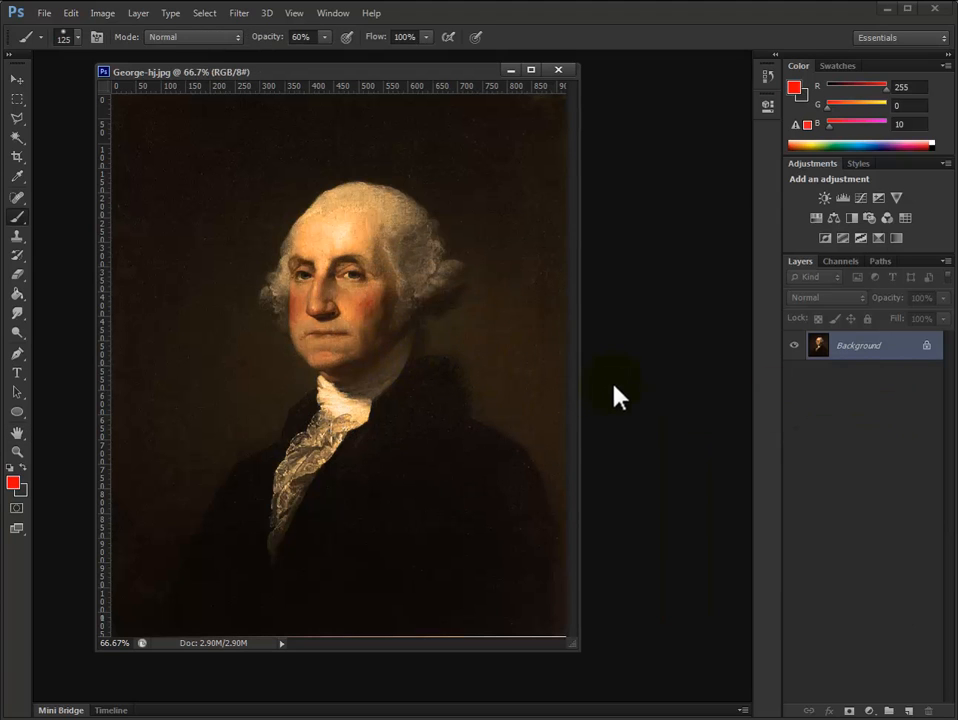
Check the portrait's pixel dimensions, document size and resolution without changing them.
click(104, 14)
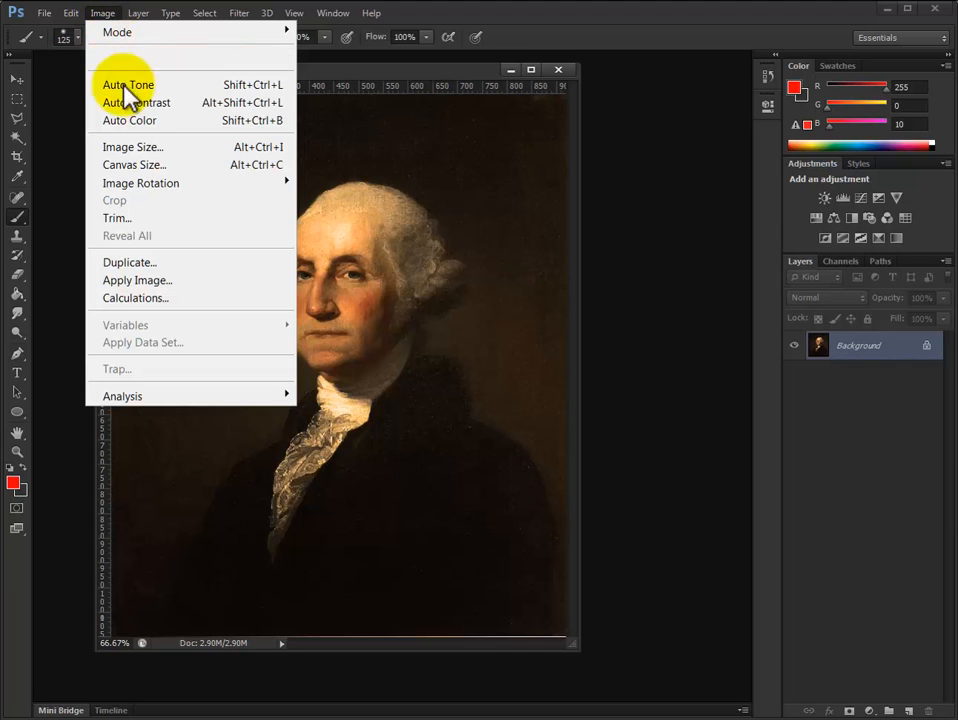
click(131, 147)
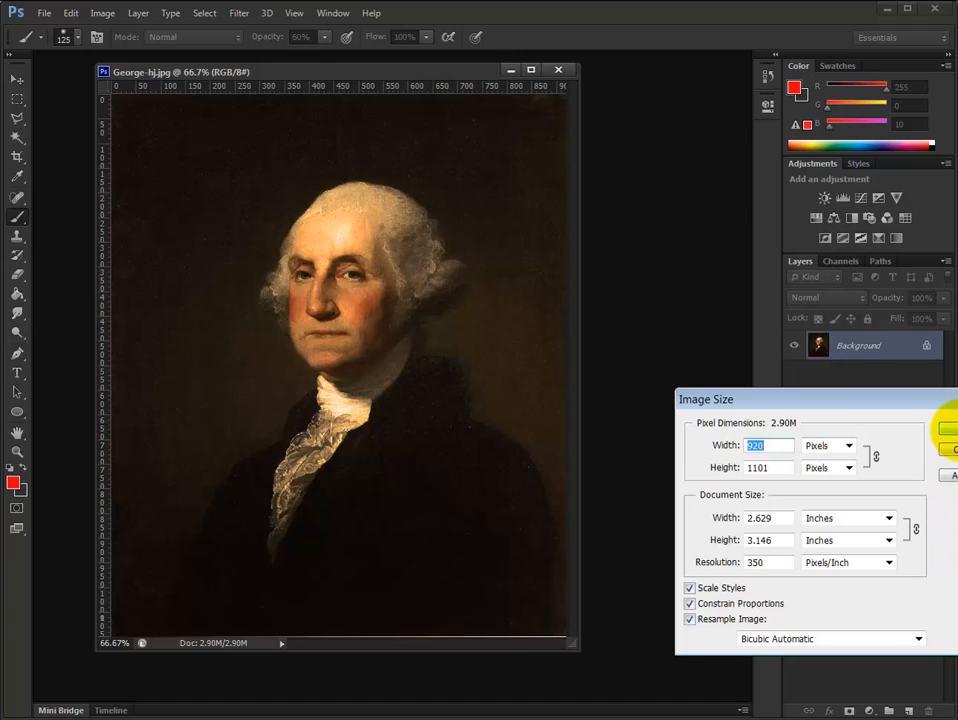
click(953, 428)
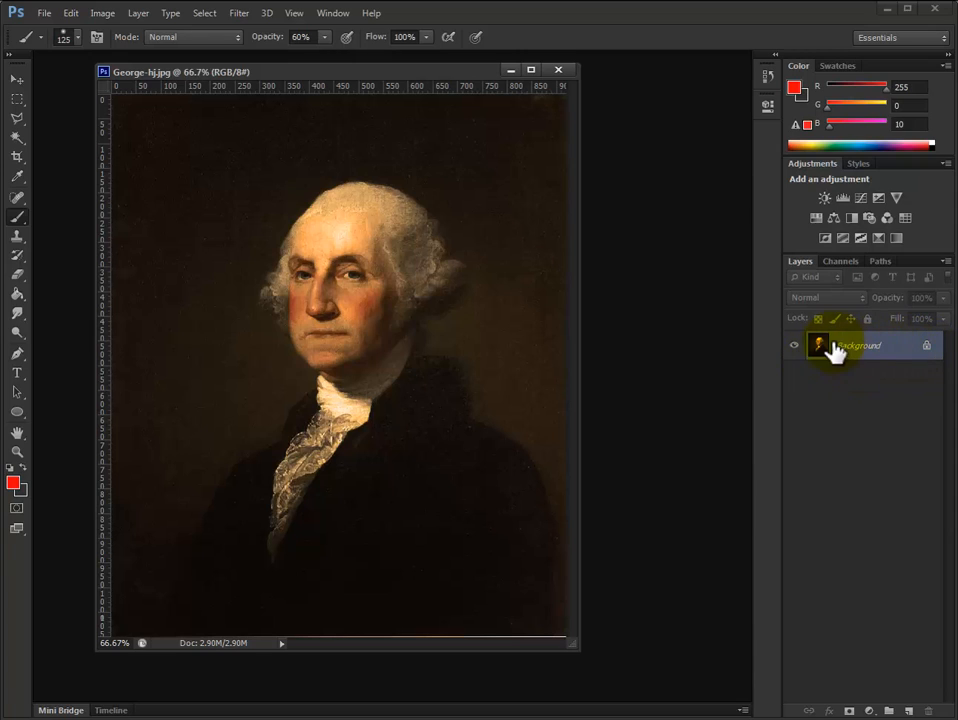
Convert the locked Background into a regular layer named Layer 0 with Normal mode and 100% opacity.
double_click(902, 350)
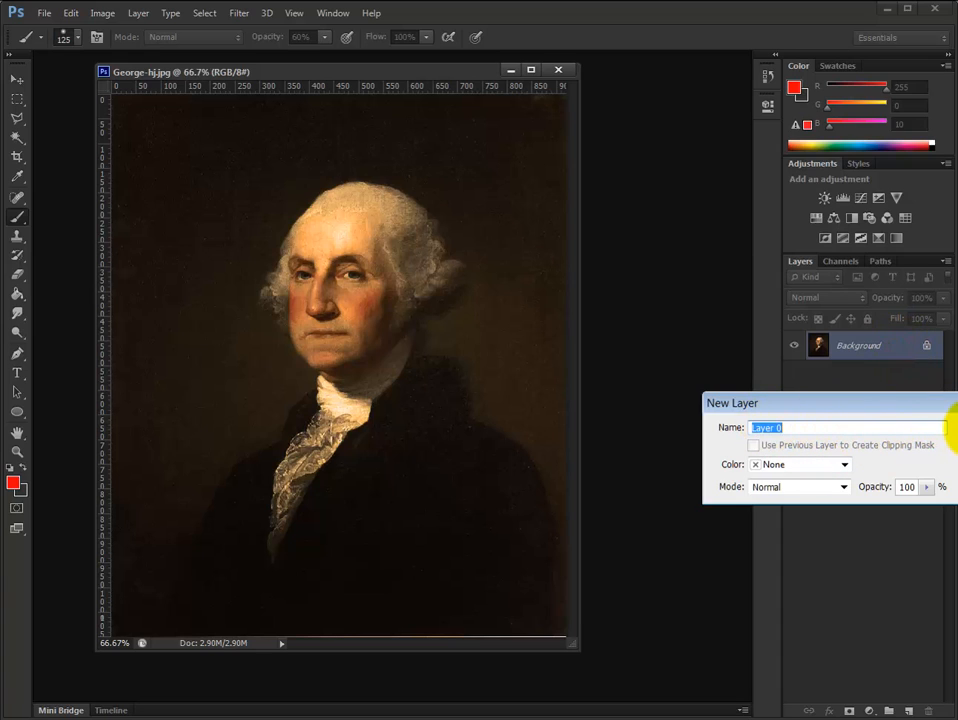
click(944, 428)
key(Return)
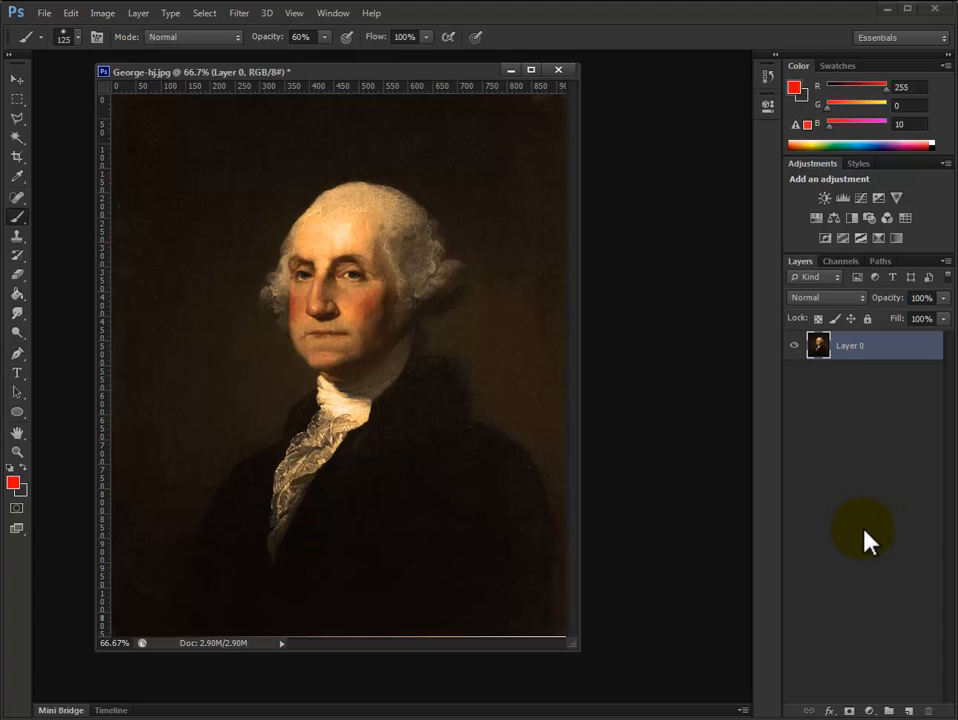
Open the flag image from the week1--stuff folder and place its window beside the portrait.
click(45, 16)
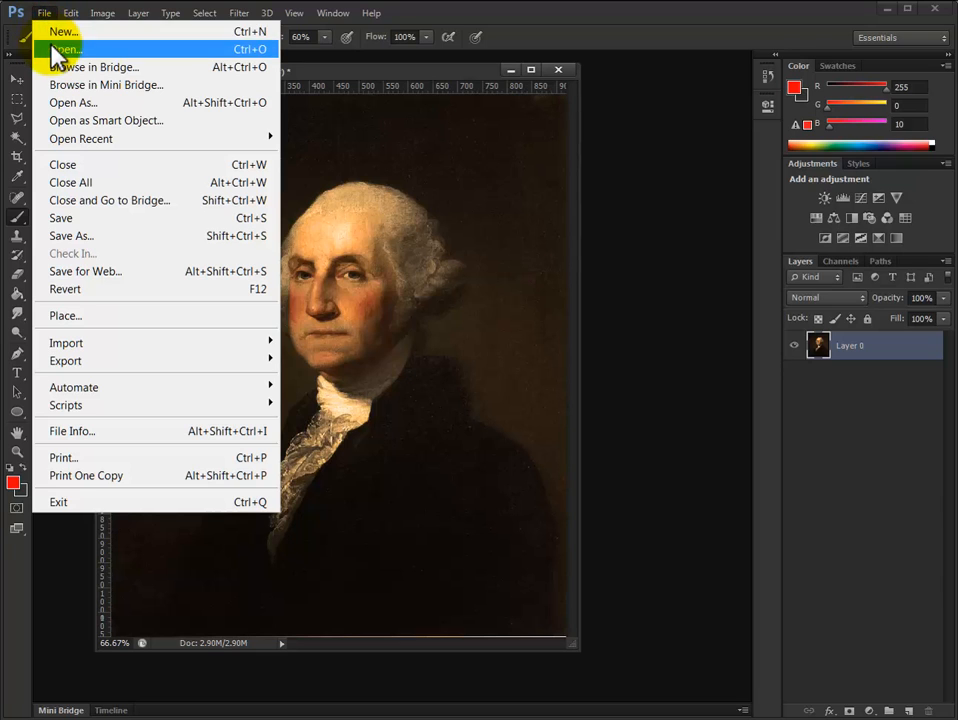
click(55, 49)
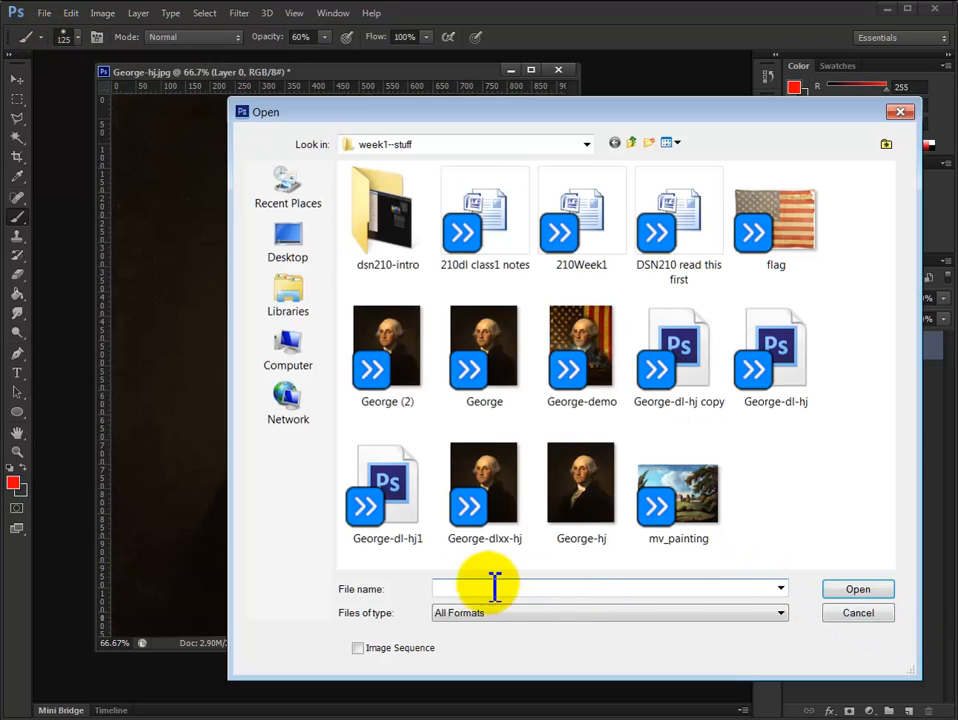
mouse_move(716, 510)
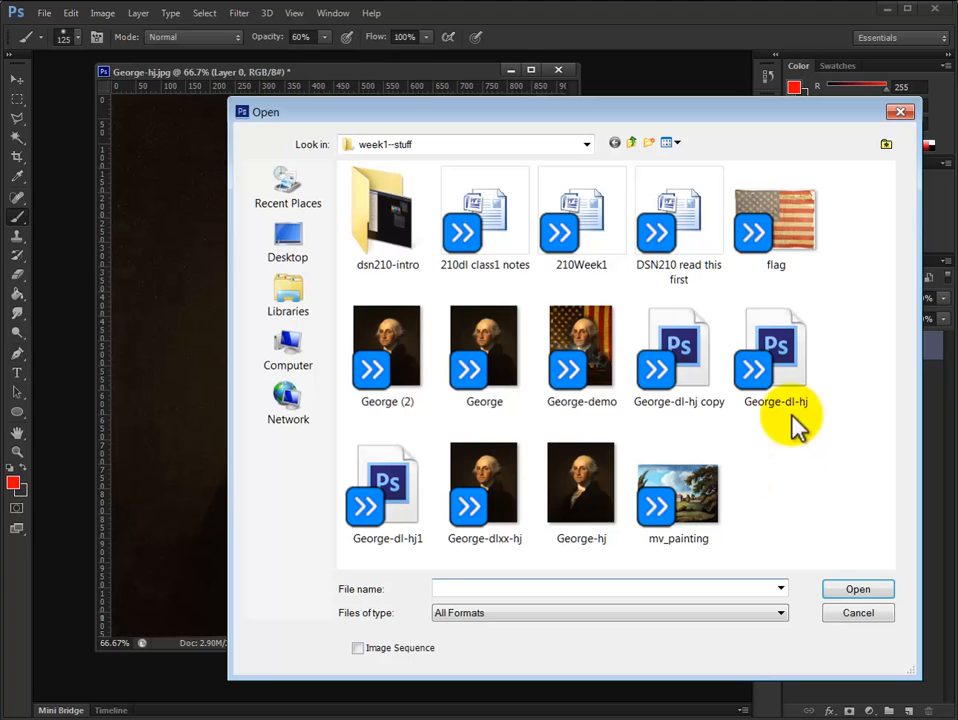
click(787, 229)
double_click(787, 229)
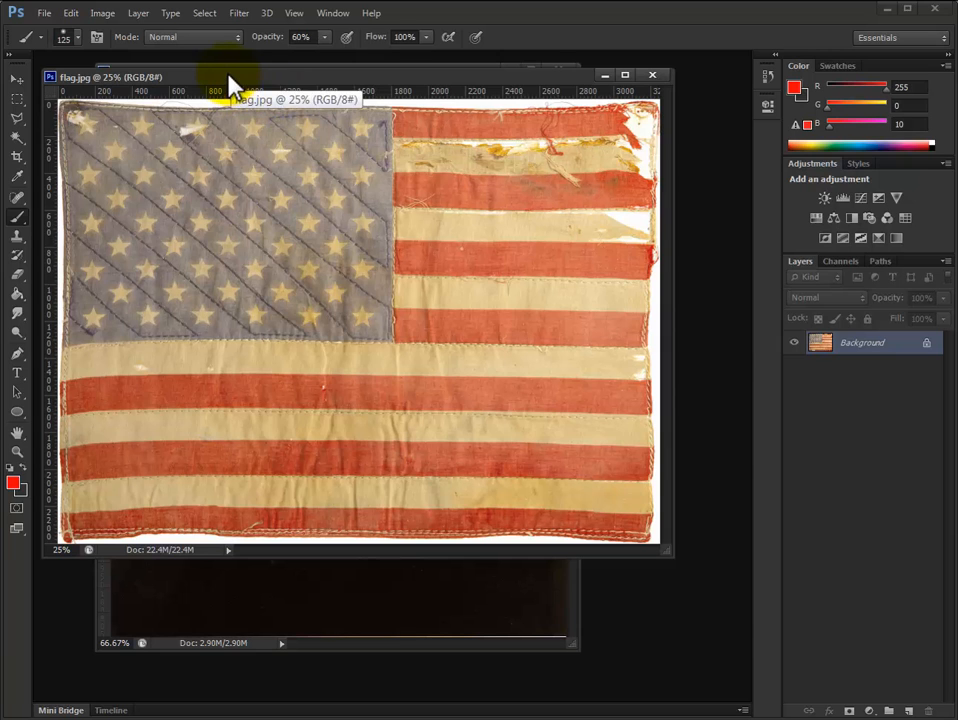
mouse_move(229, 82)
mouse_down()
mouse_move(406, 104)
mouse_move(556, 154)
mouse_move(669, 210)
mouse_up()
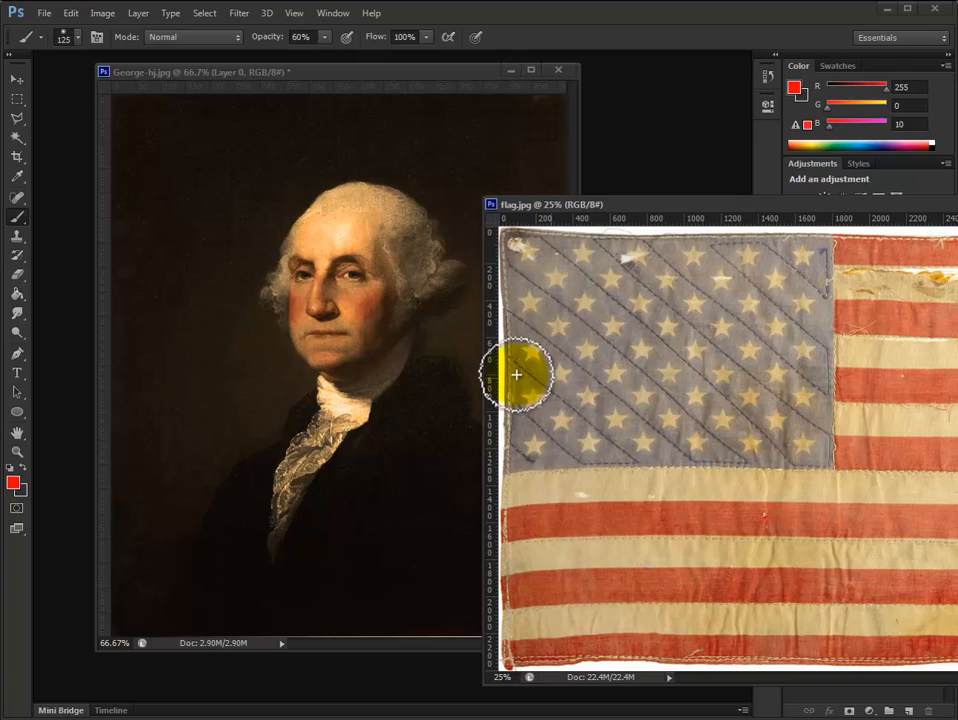
Copy the flag into the George-hj document as a new layer with the Move tool, and close the flag file.
click(17, 80)
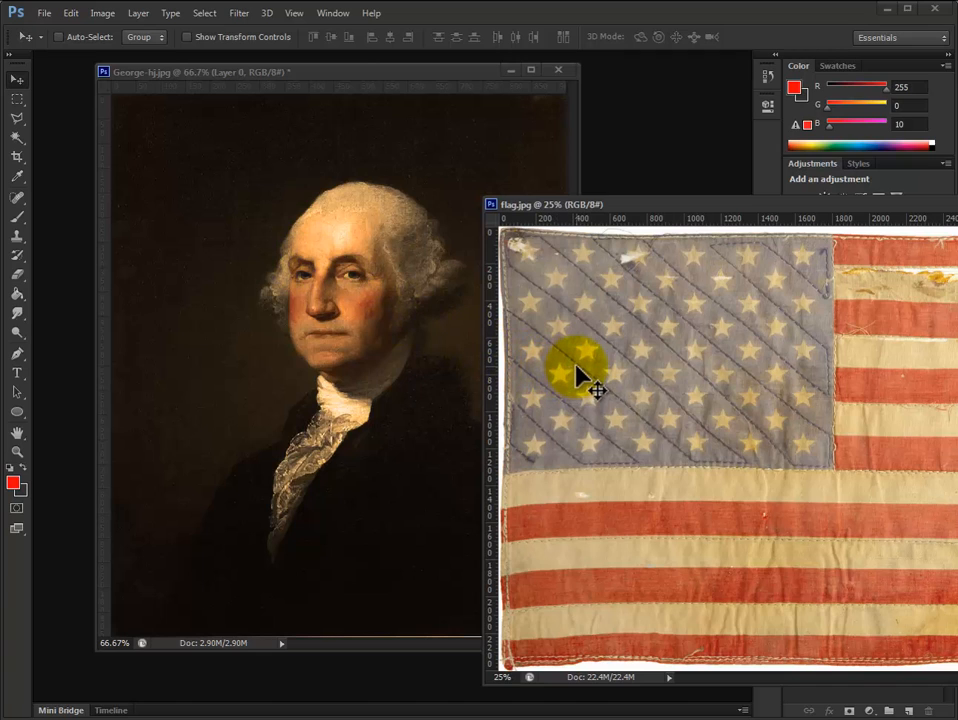
drag(577, 370, 348, 337)
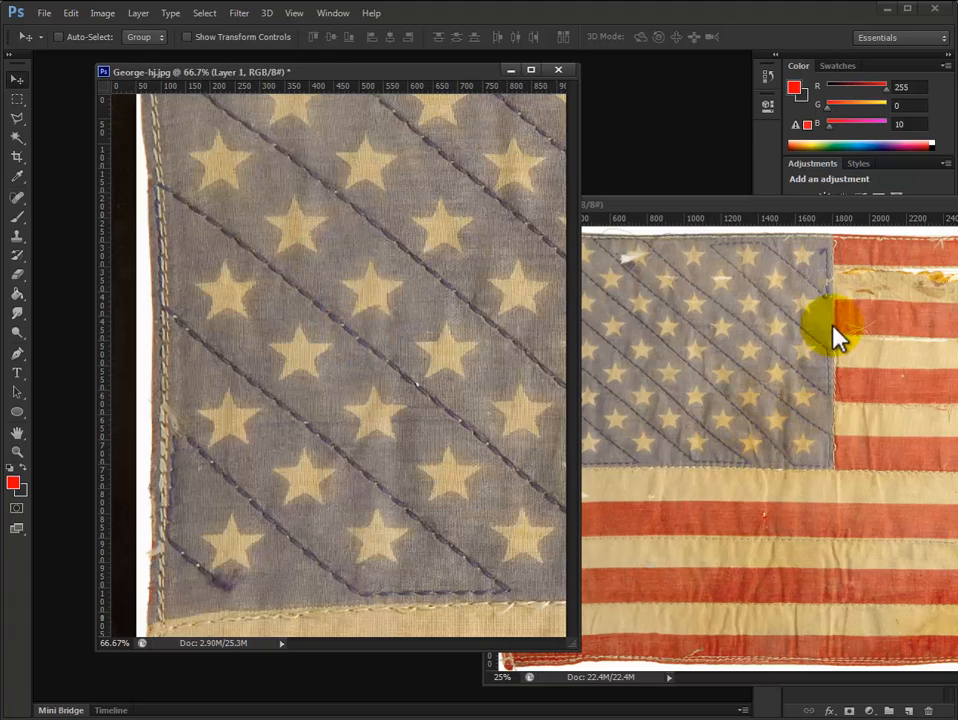
click(750, 214)
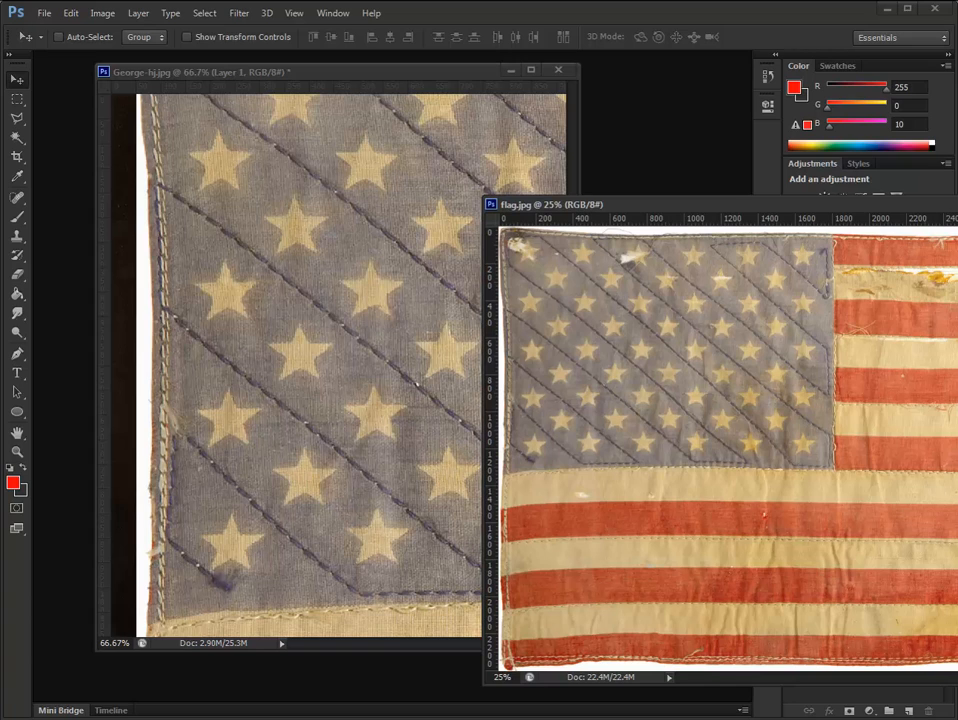
key(ctrl+w)
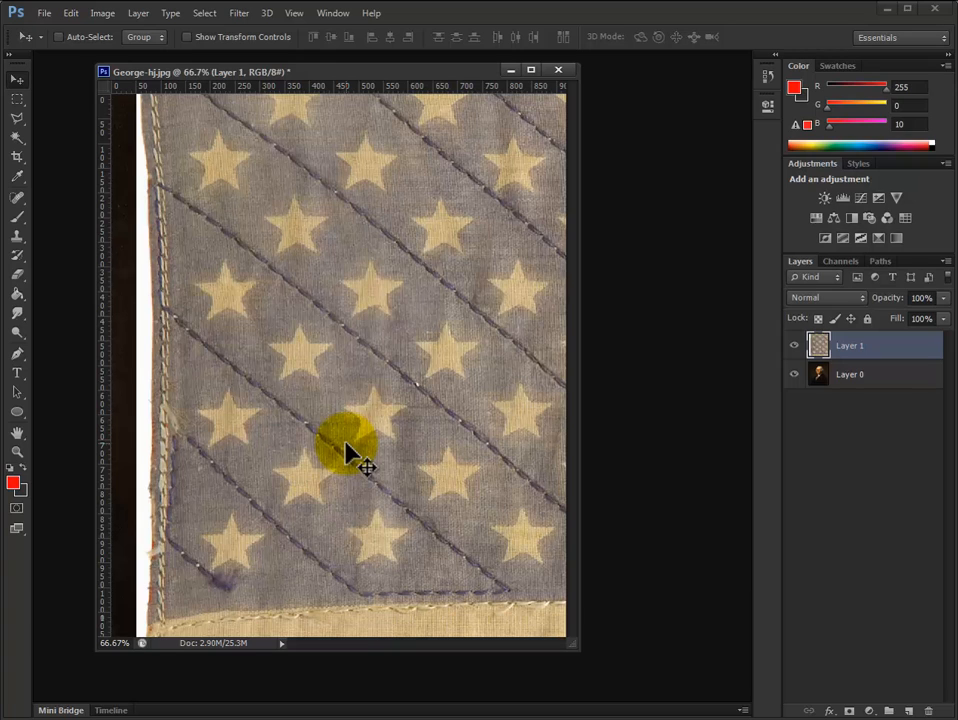
Scale the flag layer proportionally to 41.72% with Free Transform, enlarging the document window to reach its bounding box.
key(ctrl+minus)
key(ctrl+minus)
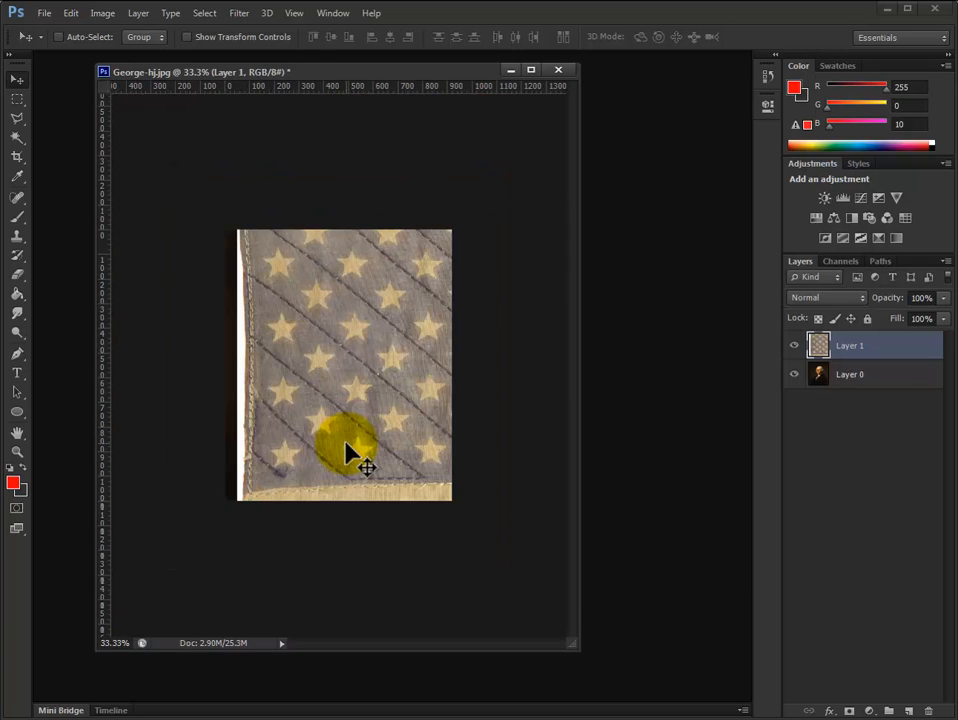
key(ctrl+minus)
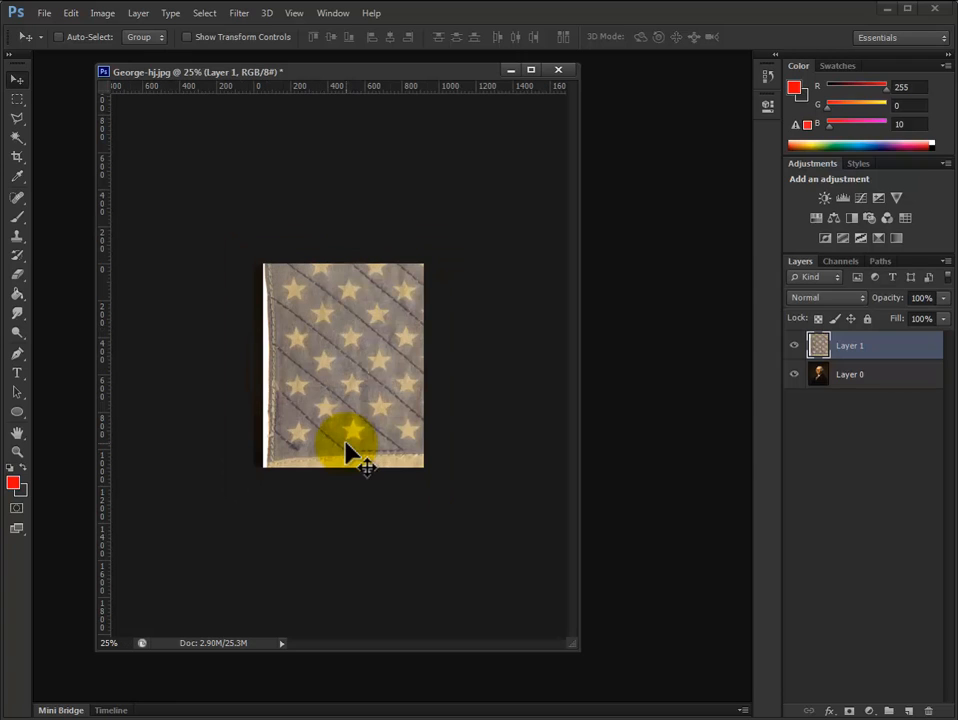
key(ctrl+minus)
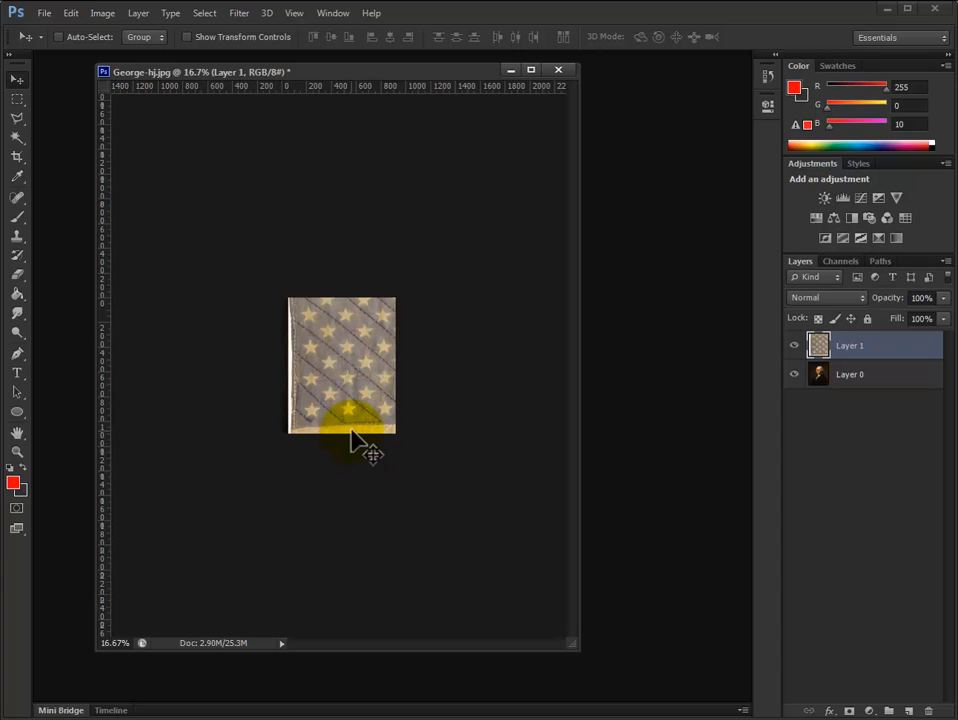
click(100, 14)
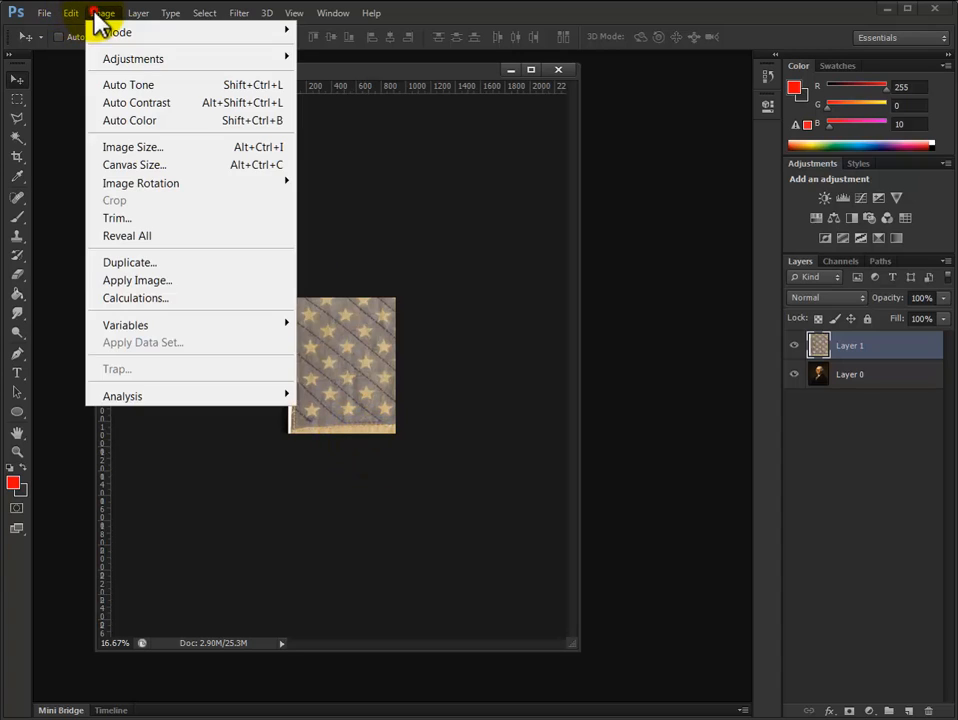
mouse_move(72, 14)
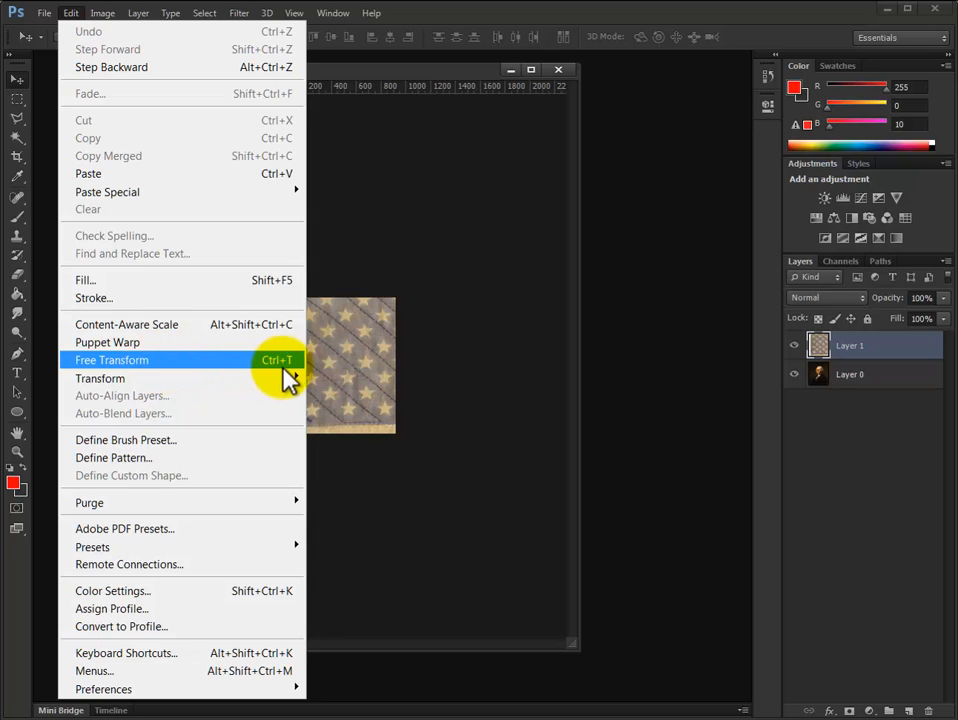
click(116, 368)
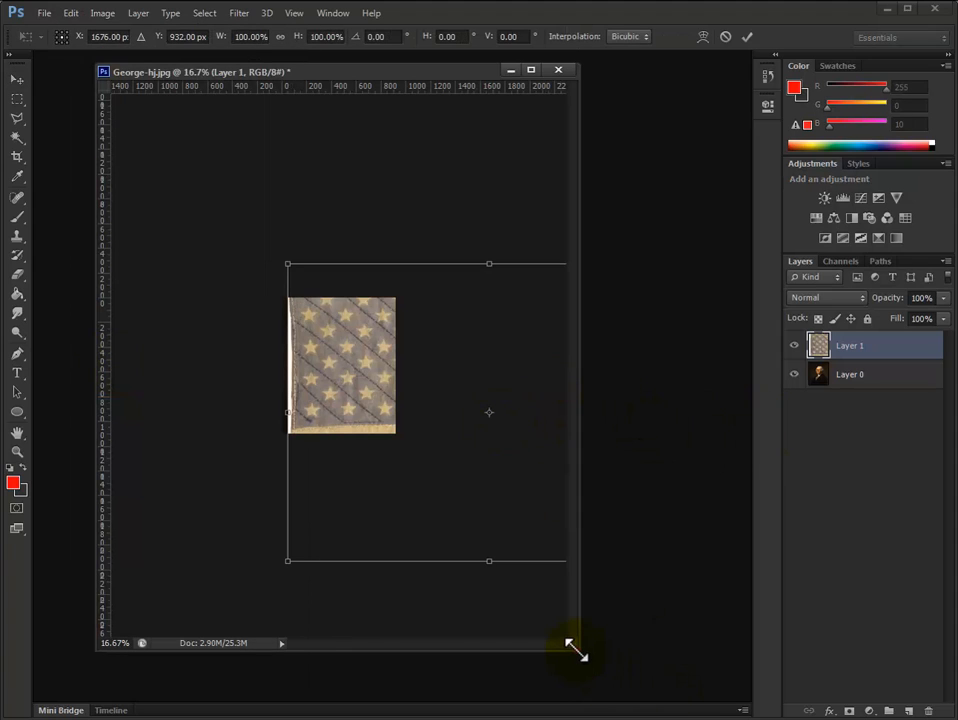
drag(576, 648, 728, 658)
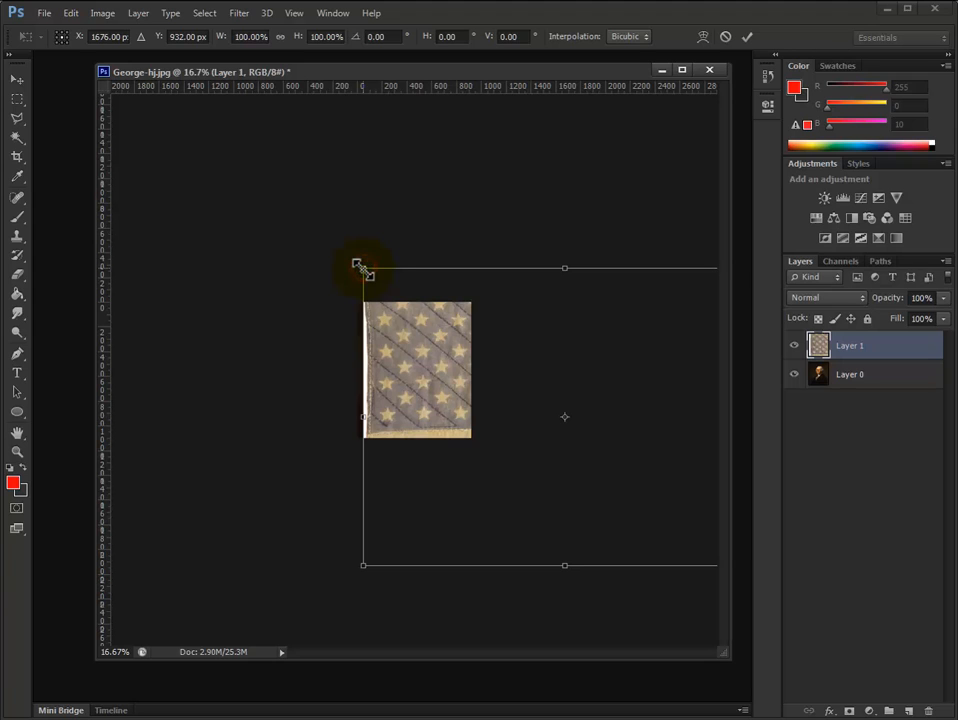
drag(358, 265, 443, 358)
drag(509, 407, 579, 460)
Move the flag layer over the portrait canvas and rotate it 90° clockwise.
drag(645, 500, 375, 357)
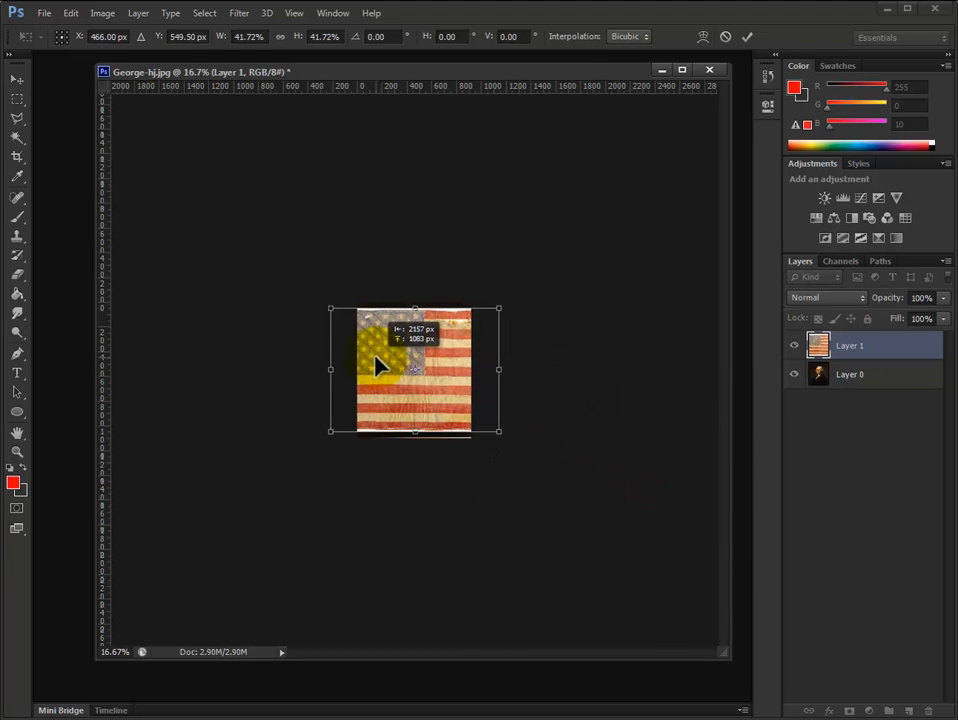
mouse_move(446, 402)
mouse_down()
mouse_move(325, 321)
mouse_move(483, 263)
mouse_move(487, 391)
mouse_move(424, 413)
mouse_move(436, 401)
mouse_up()
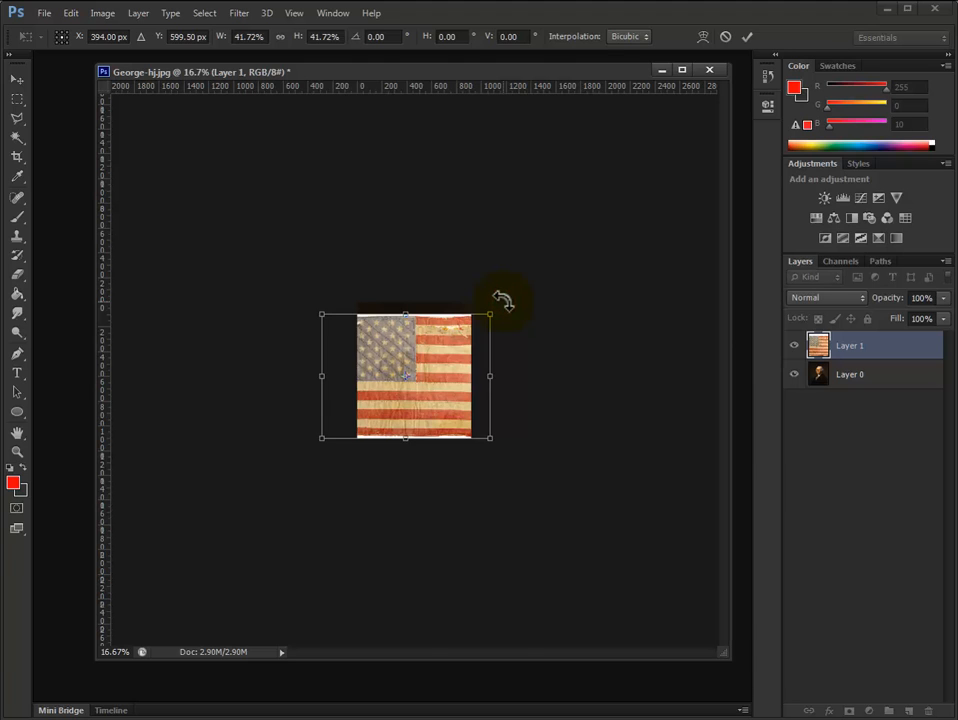
drag(503, 301, 506, 515)
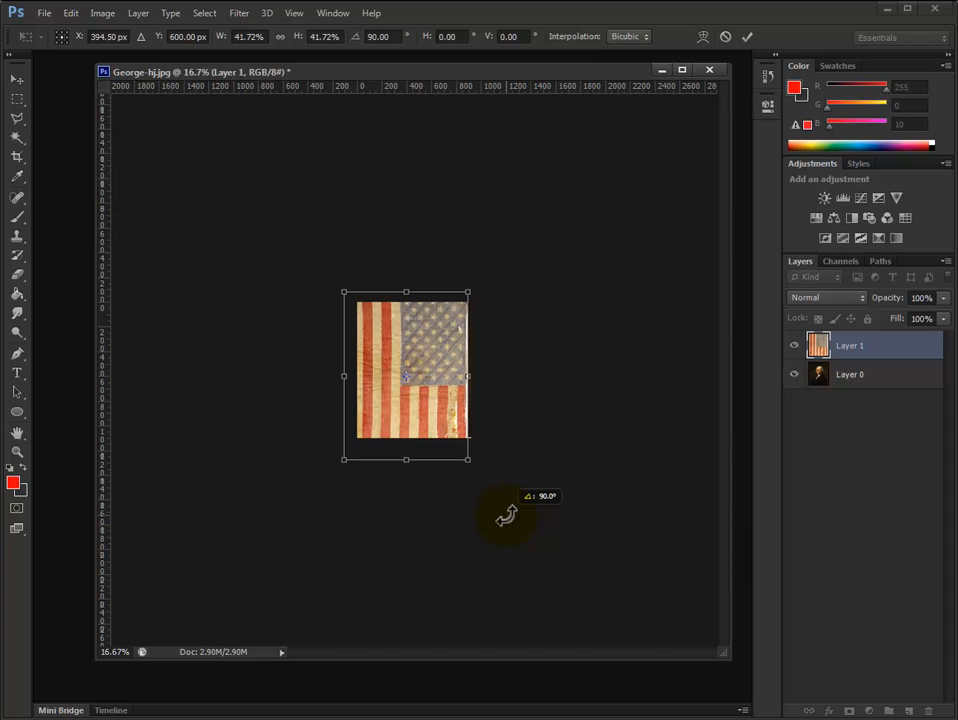
drag(506, 515, 506, 515)
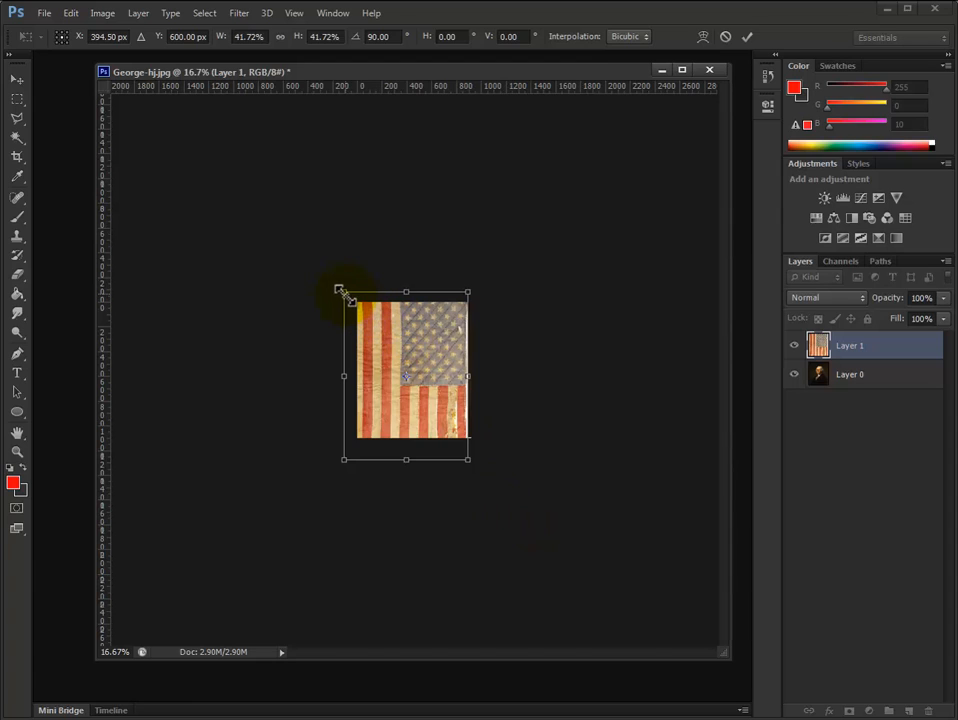
Scale the rotated flag to about 39.1%, nudge it to X 444 px and Y 600.5 px, and apply the transform.
drag(342, 291, 352, 302)
key(Right)
key(Right)
key(Right)
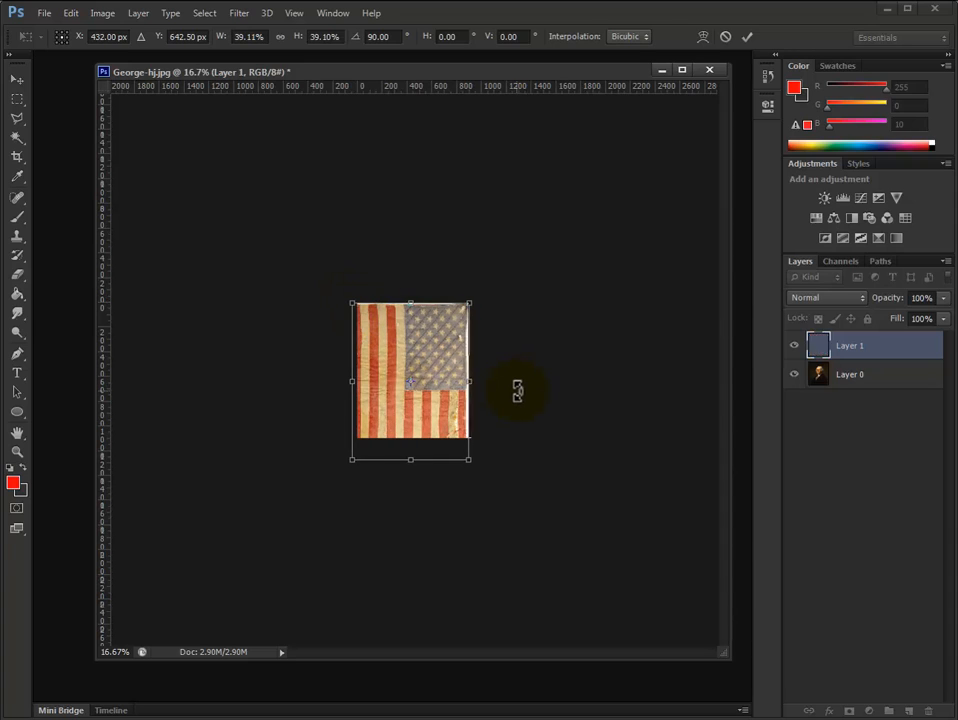
key(Up)
key(Up)
key(Up)
key(Up)
key(Up)
key(Up)
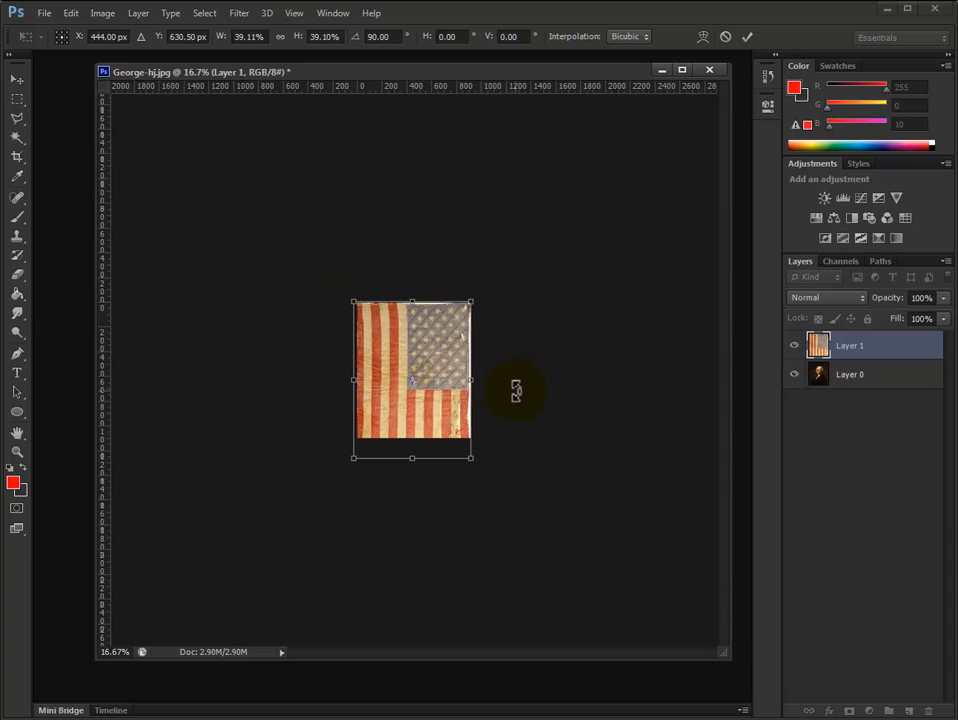
key(Up)
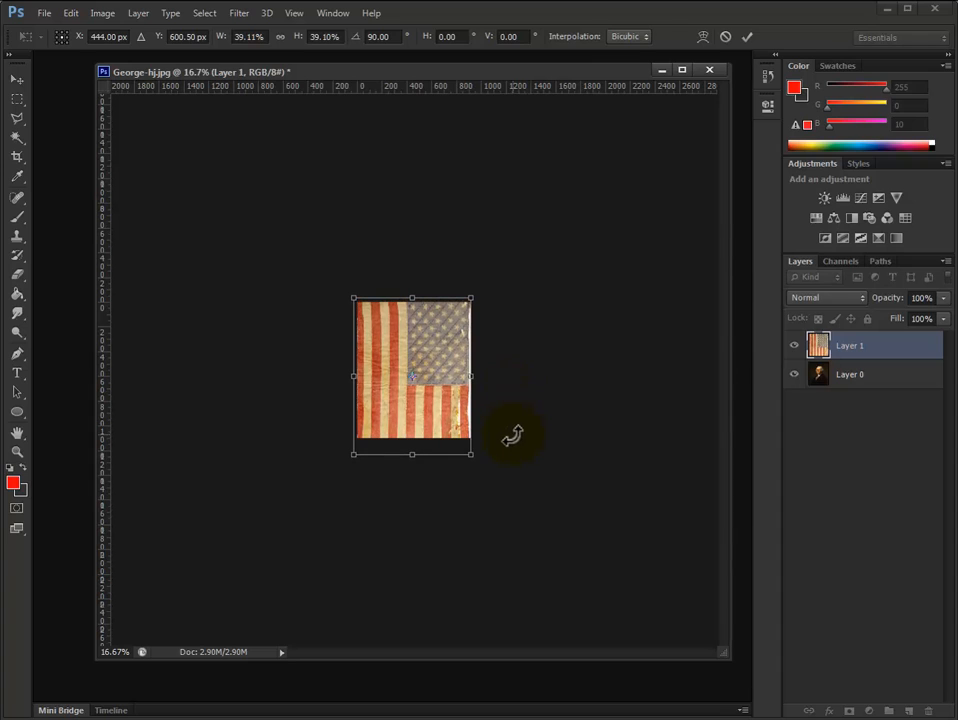
key(Right)
key(Left)
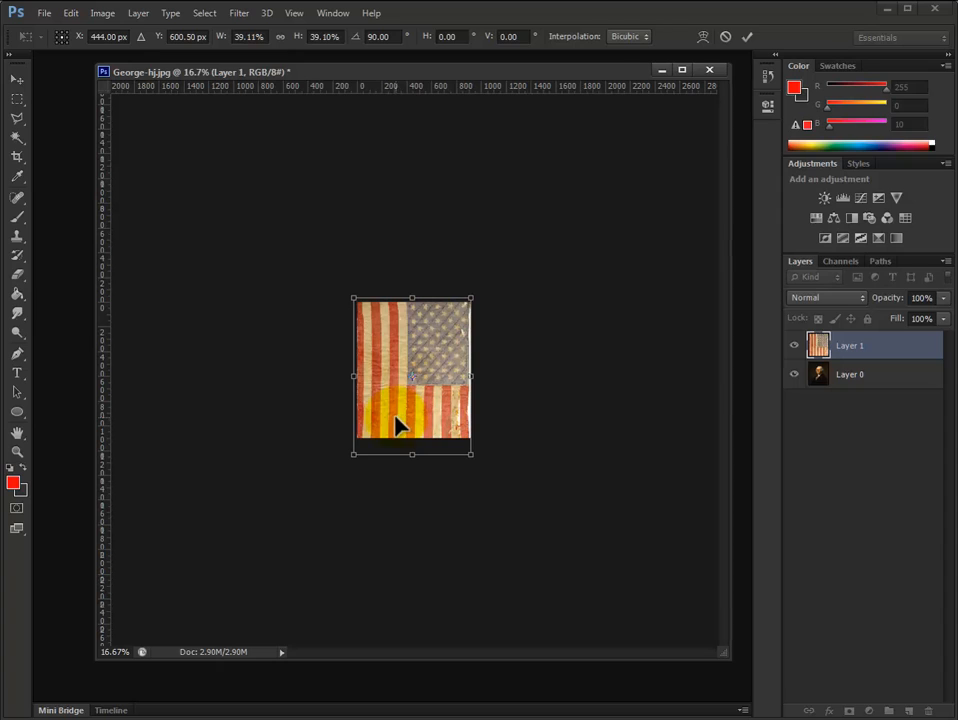
key(Return)
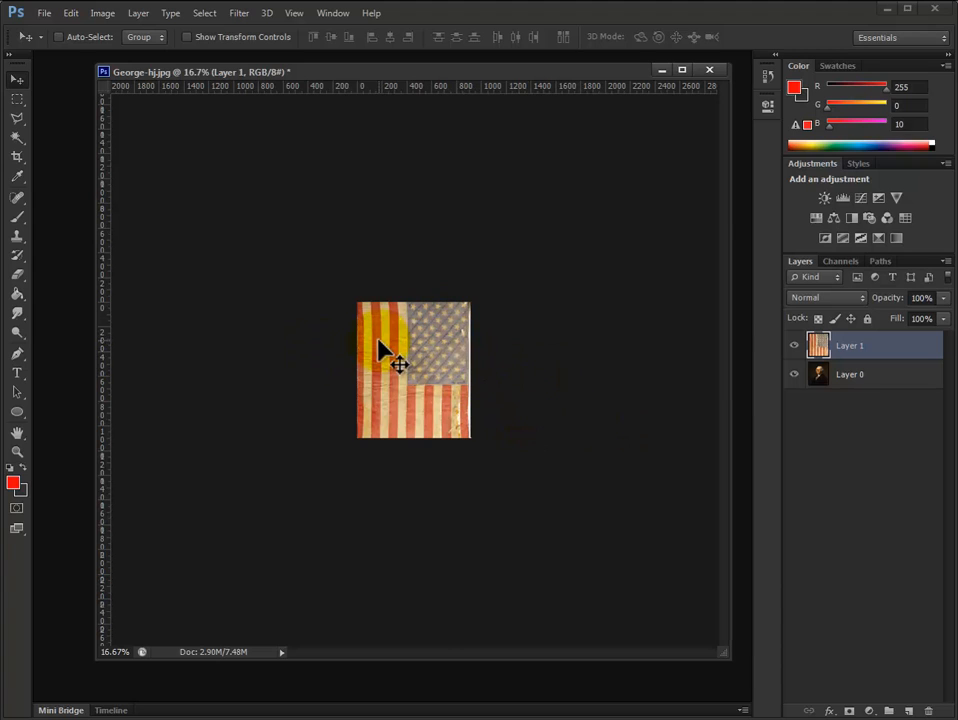
Flip the flag layer horizontally.
click(72, 13)
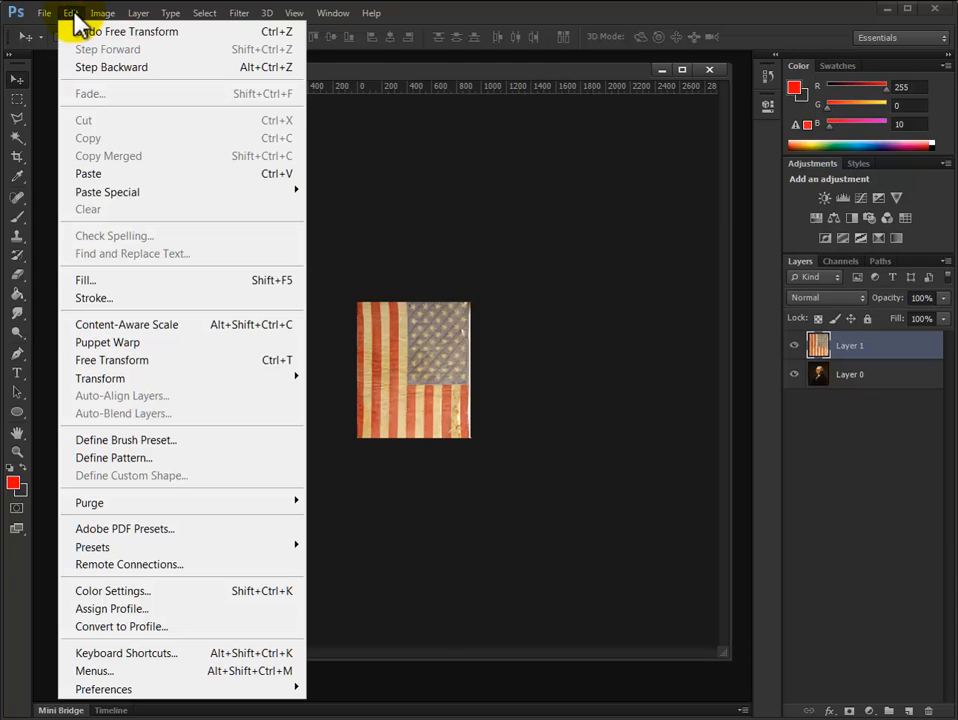
mouse_move(158, 380)
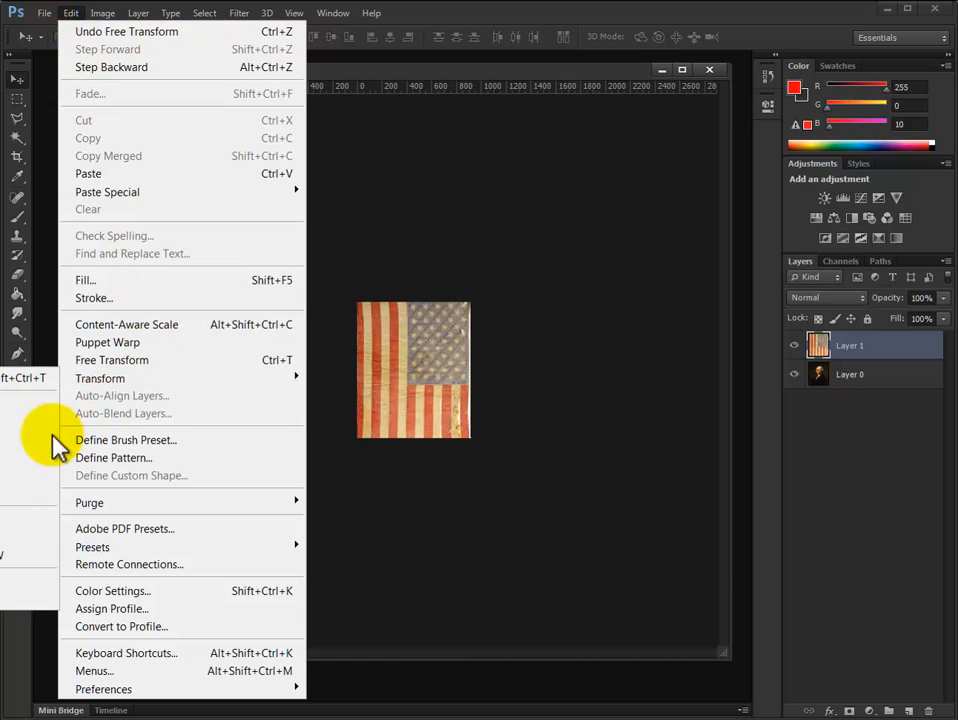
click(3, 583)
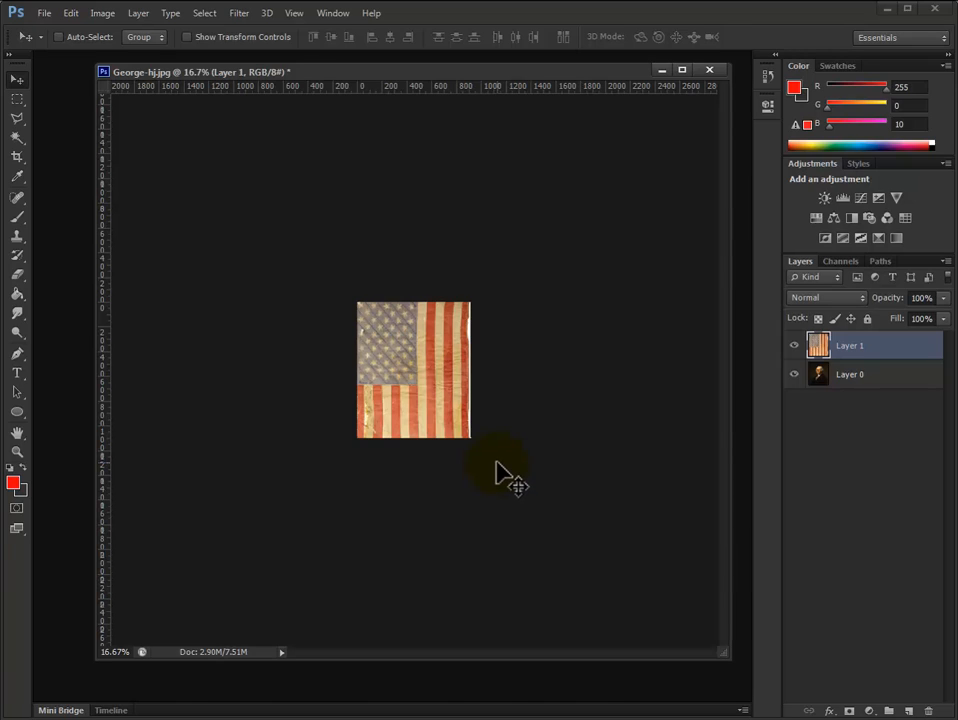
Nudge the flipped flag layer horizontally until it is centred across the width of the canvas.
key(Right)
key(Right)
key(Right)
key(Right)
key(Right)
key(Right)
key(Right)
key(Right)
key(Right)
key(Right)
key(Right)
key(Right)
key(Right)
key(Right)
key(Right)
key(Right)
key(Right)
key(Right)
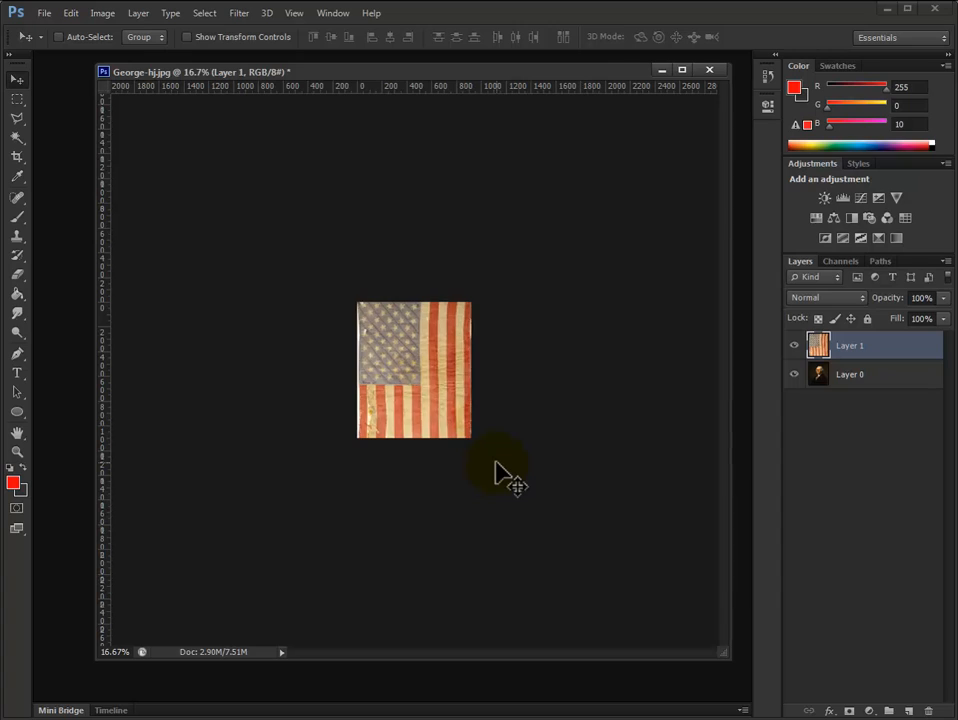
key(Left)
key(Left)
key(Left)
key(Left)
key(Left)
key(Left)
key(Left)
key(Left)
key(Left)
key(Left)
key(Left)
key(Left)
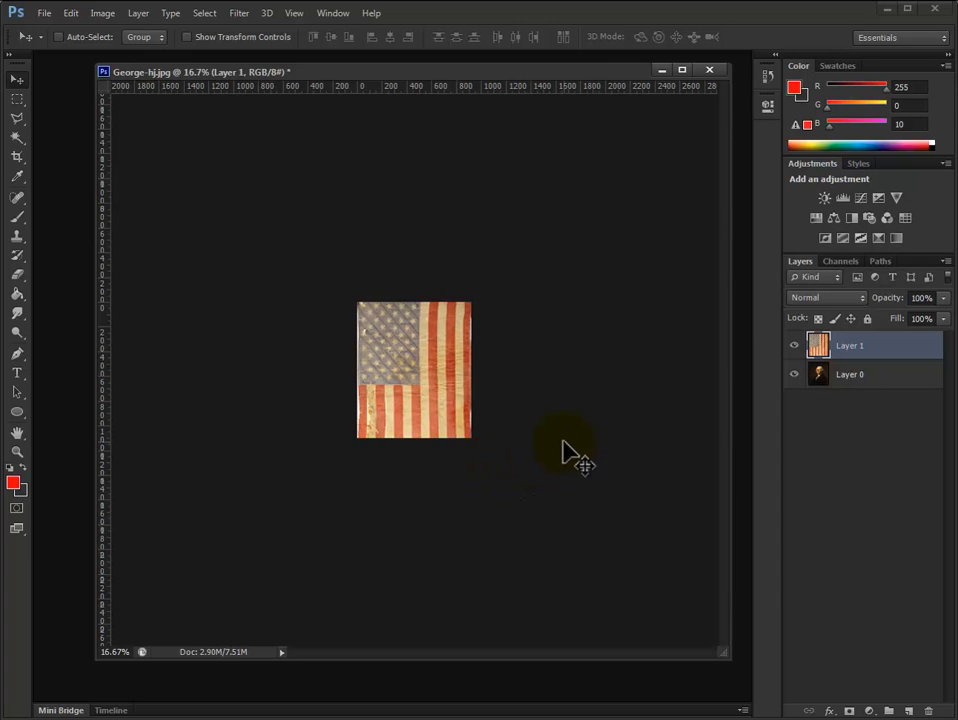
Move the portrait layer, Layer 0, above the flag layer and keep it selected.
key(ctrl+plus)
key(ctrl+plus)
key(ctrl+plus)
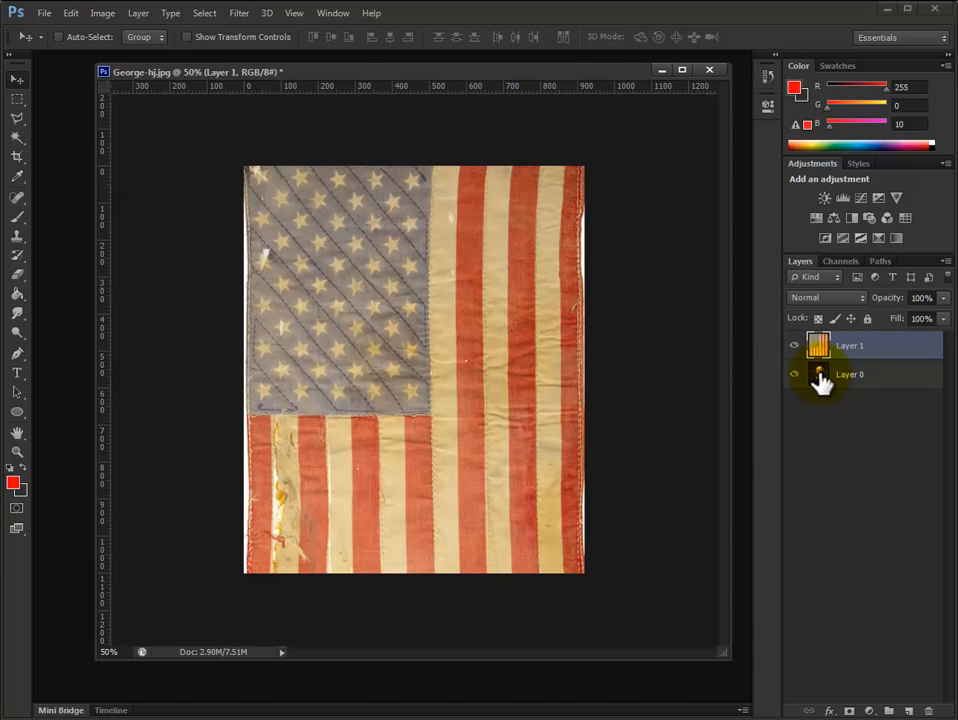
drag(820, 383, 818, 340)
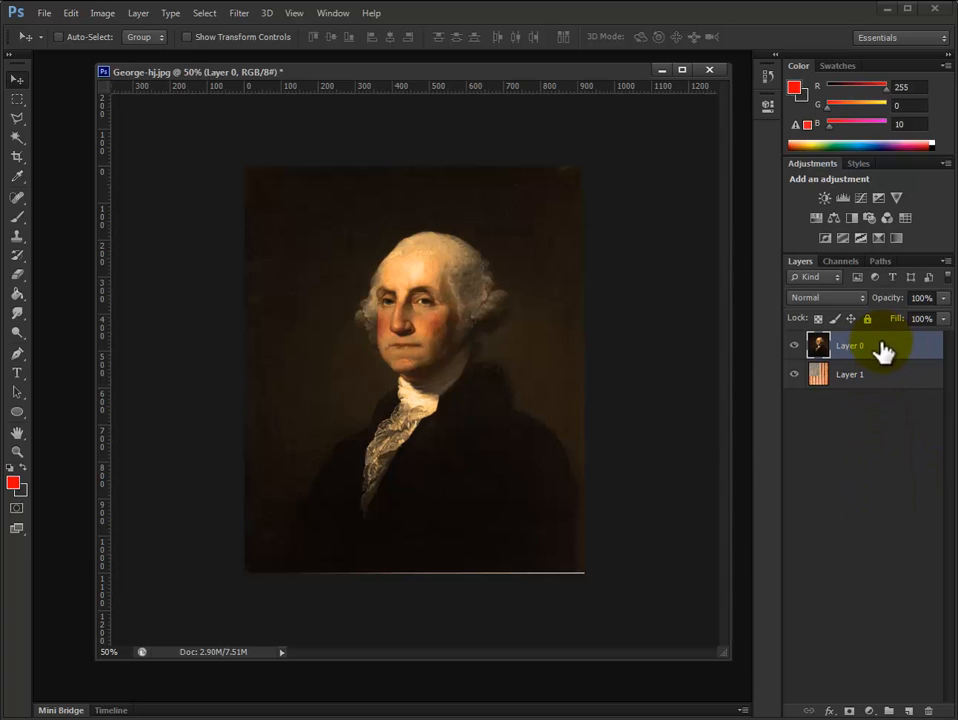
click(891, 385)
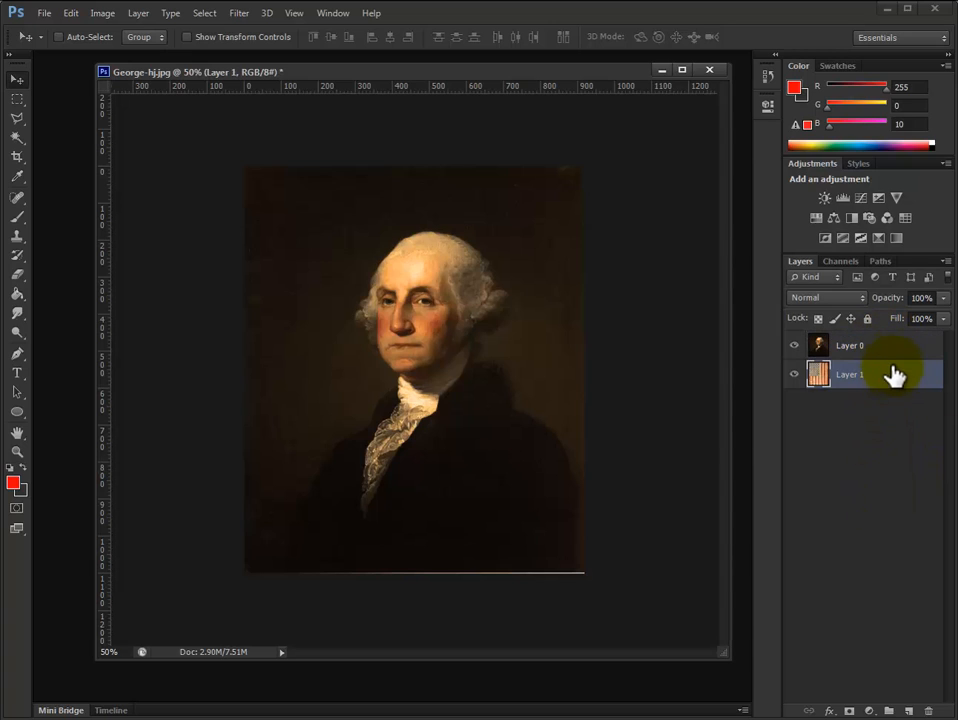
click(891, 349)
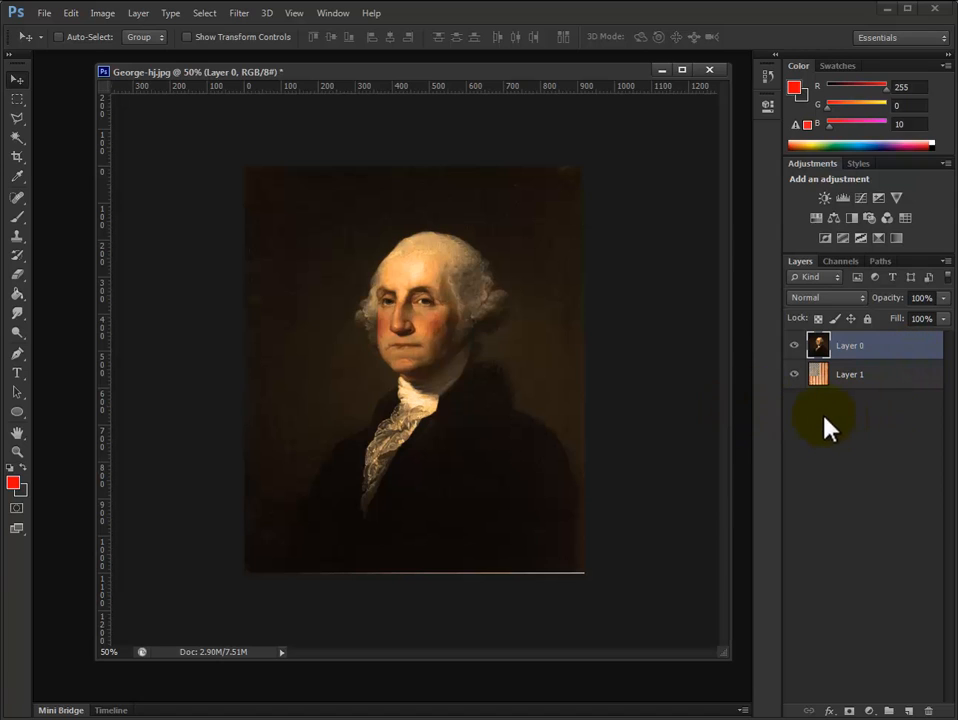
Brighten the portrait with a Levels adjustment, setting the input midtones to 1.13 and the white point to 253.
click(106, 16)
mouse_move(113, 60)
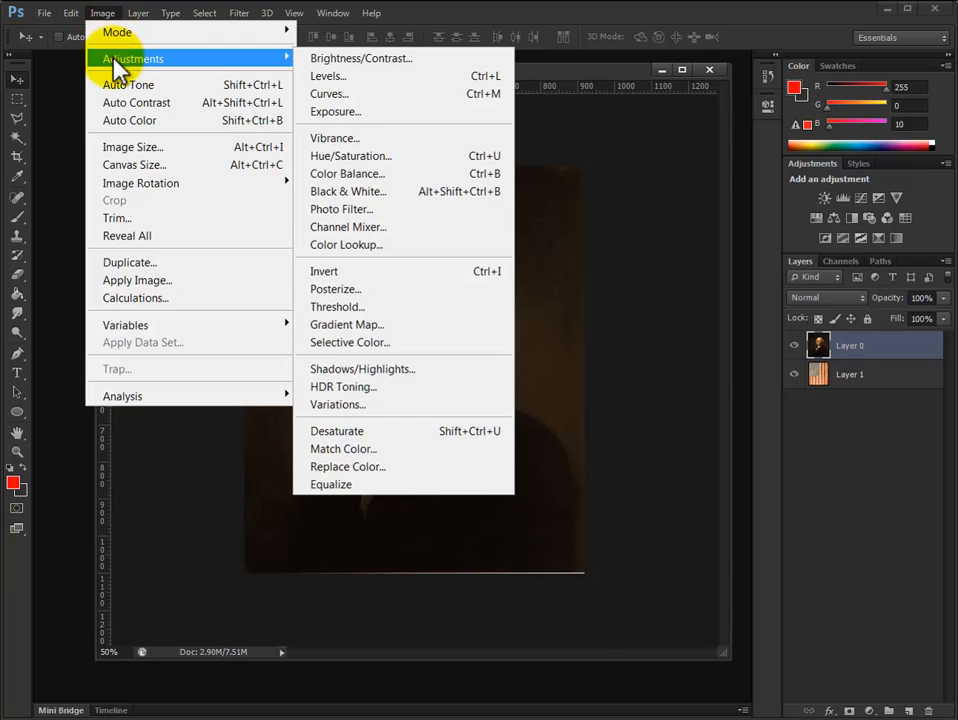
click(358, 78)
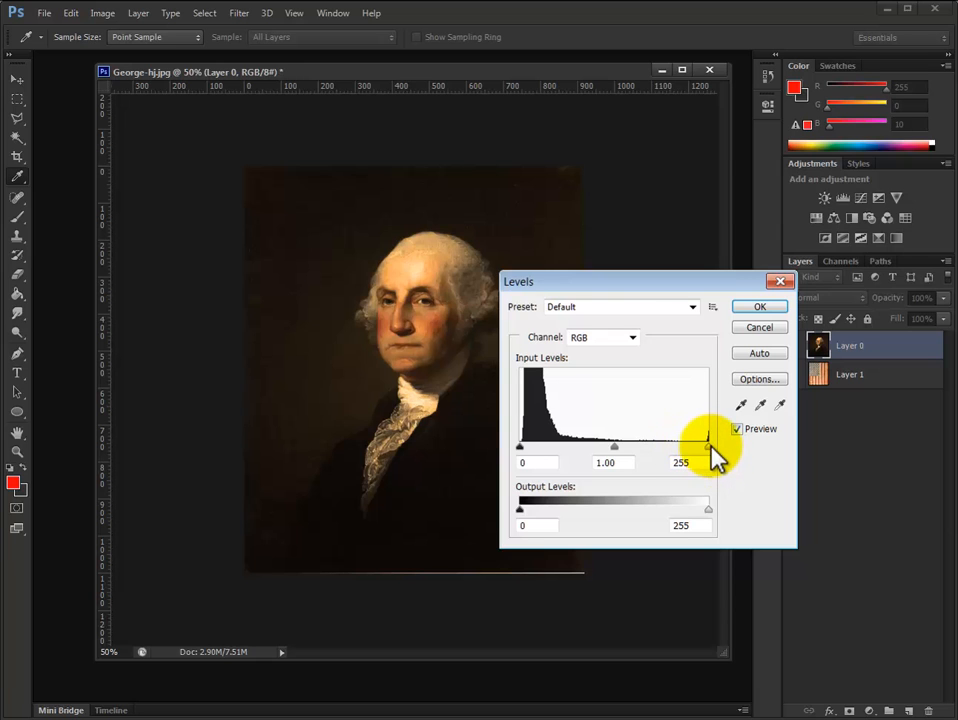
mouse_move(710, 447)
mouse_down()
mouse_move(627, 447)
mouse_move(712, 453)
mouse_up()
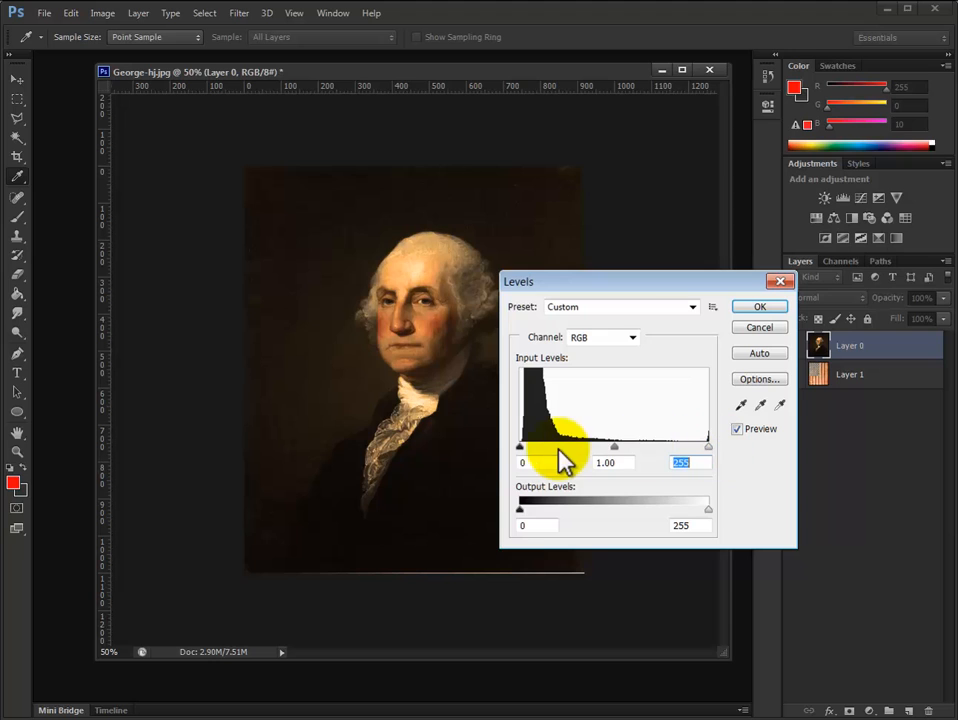
mouse_move(521, 447)
mouse_down()
mouse_move(592, 447)
mouse_move(519, 447)
mouse_up()
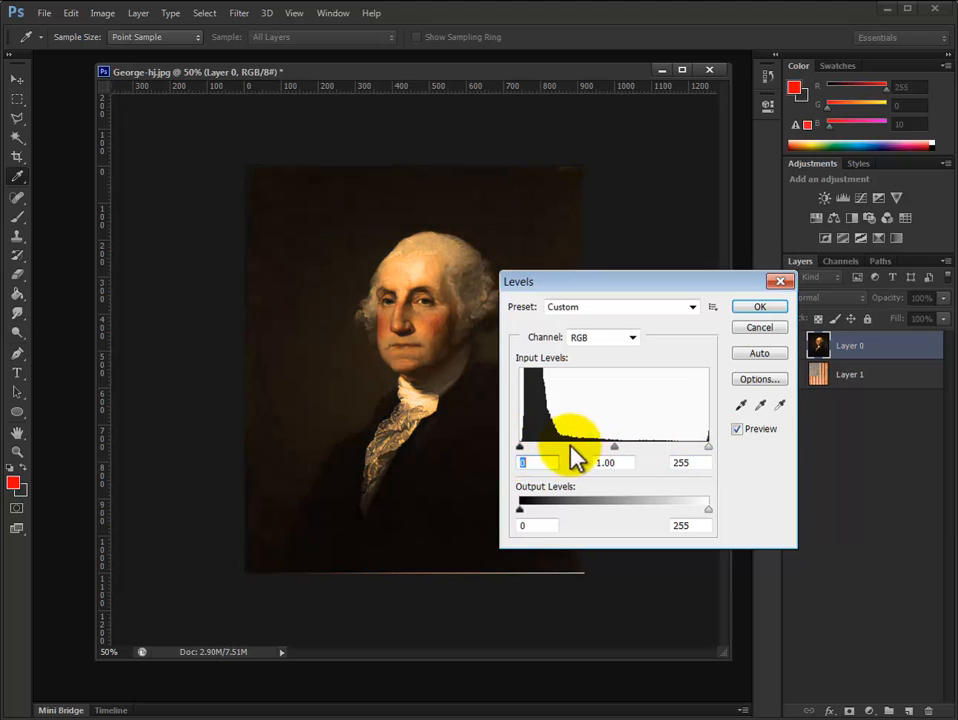
drag(614, 450, 609, 455)
drag(708, 447, 707, 447)
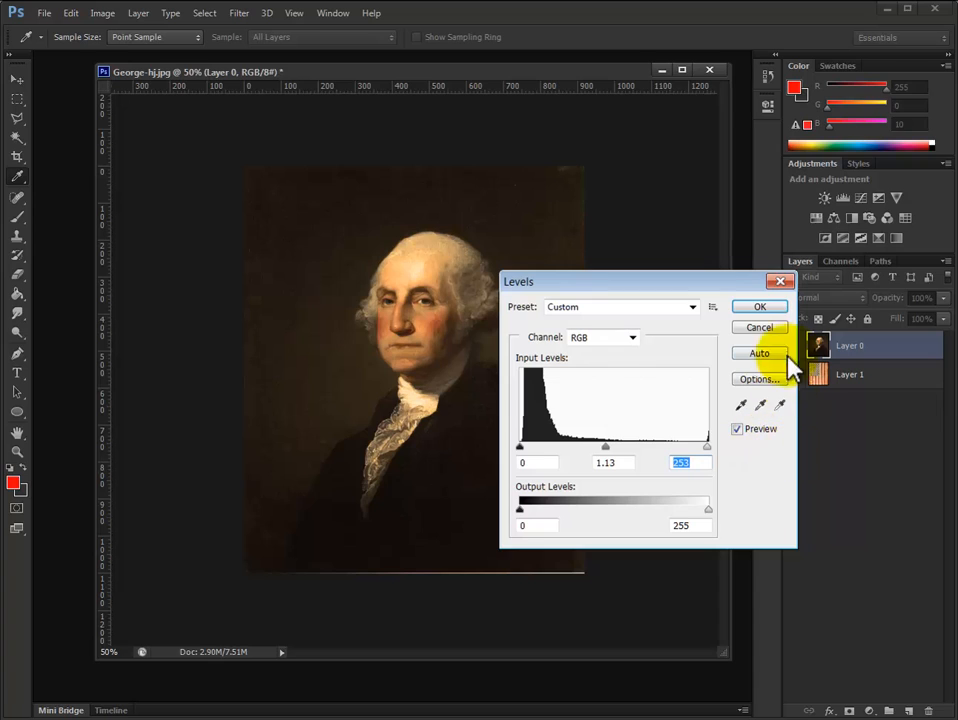
click(755, 310)
key(v)
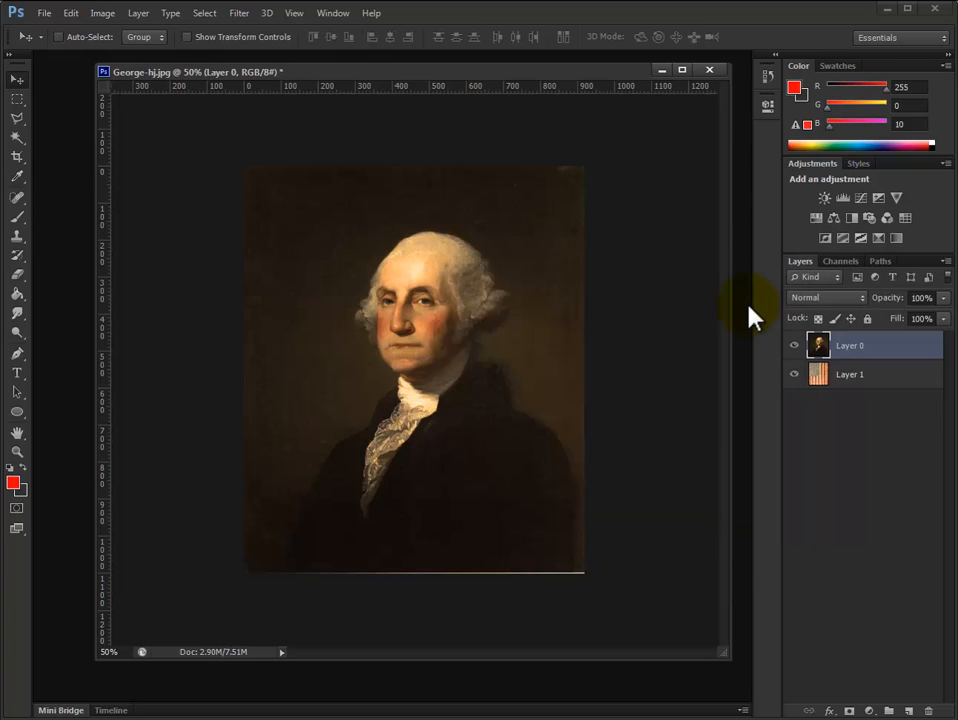
Apply a Hue/Saturation adjustment to the portrait with saturation about +34 and hue 0.
click(104, 14)
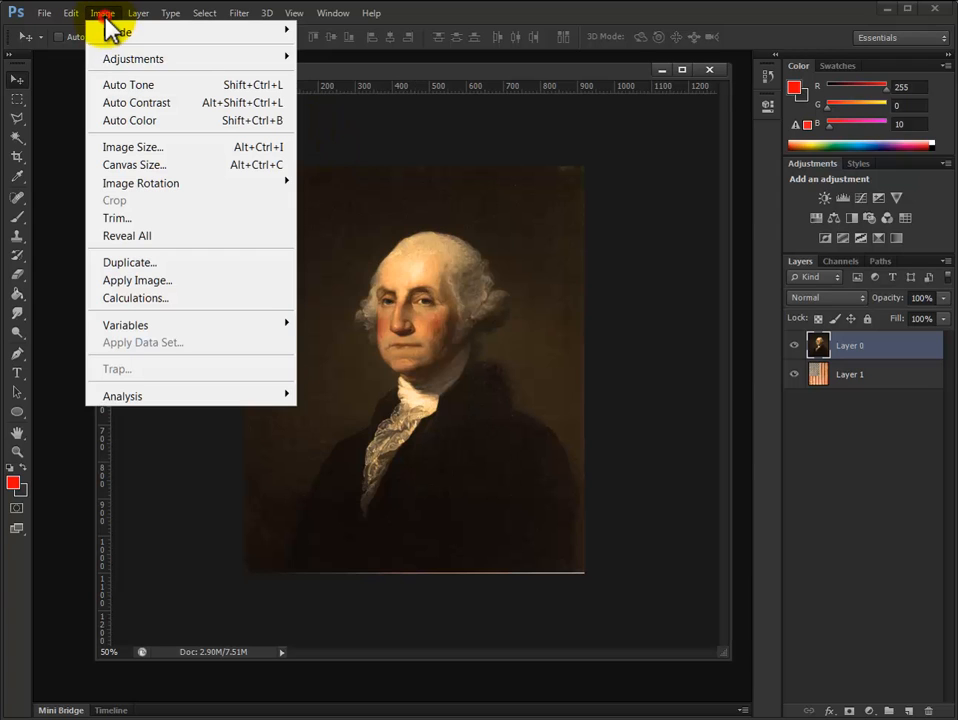
mouse_move(121, 60)
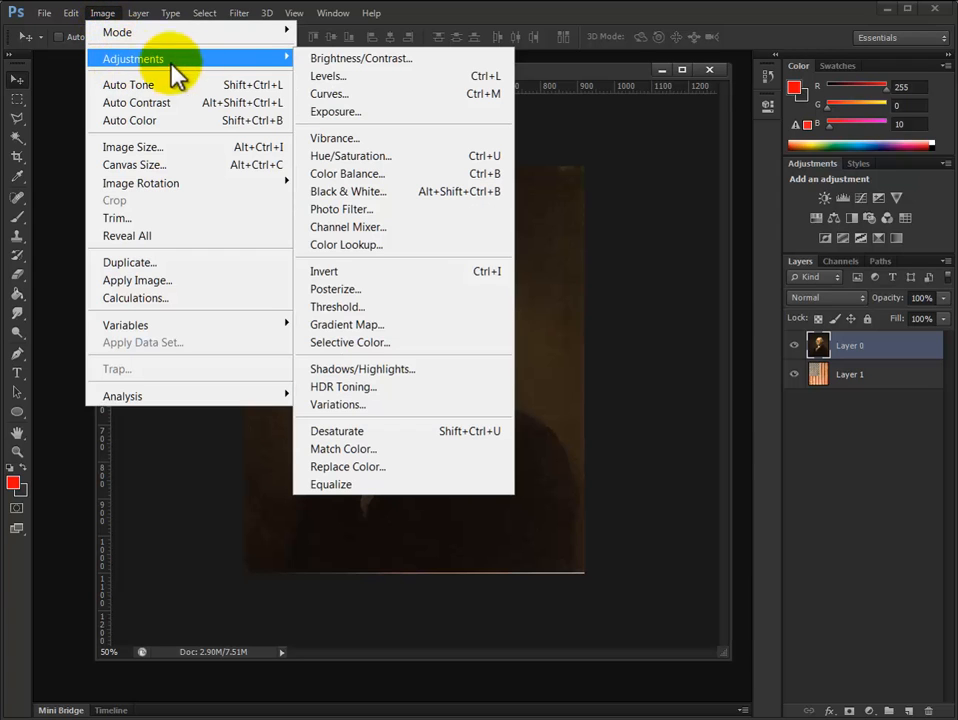
click(424, 162)
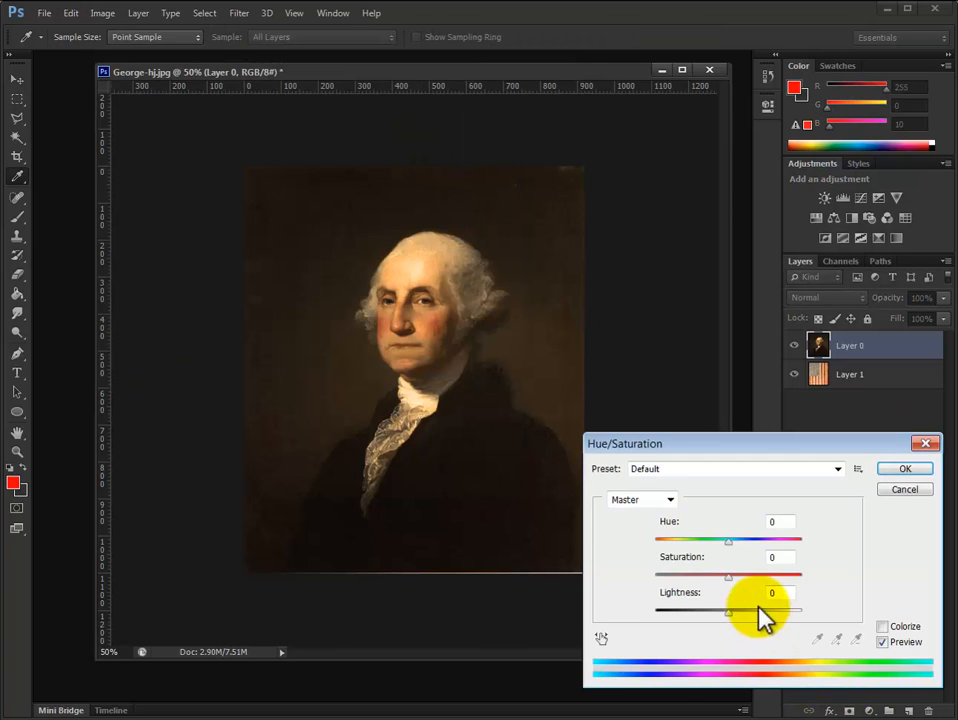
drag(729, 541, 763, 588)
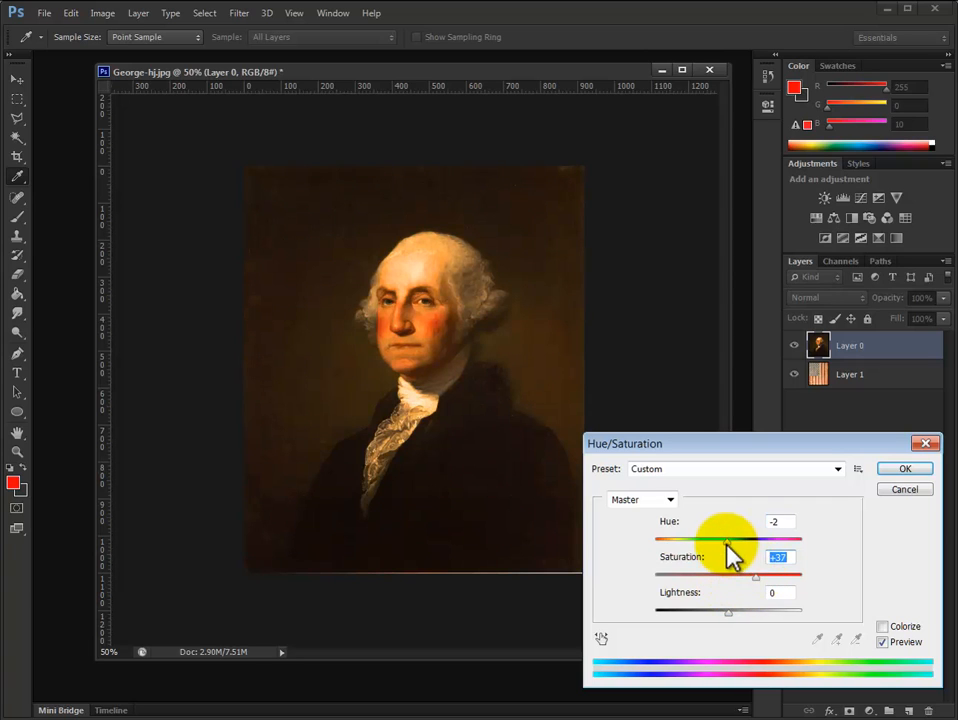
drag(727, 543, 751, 577)
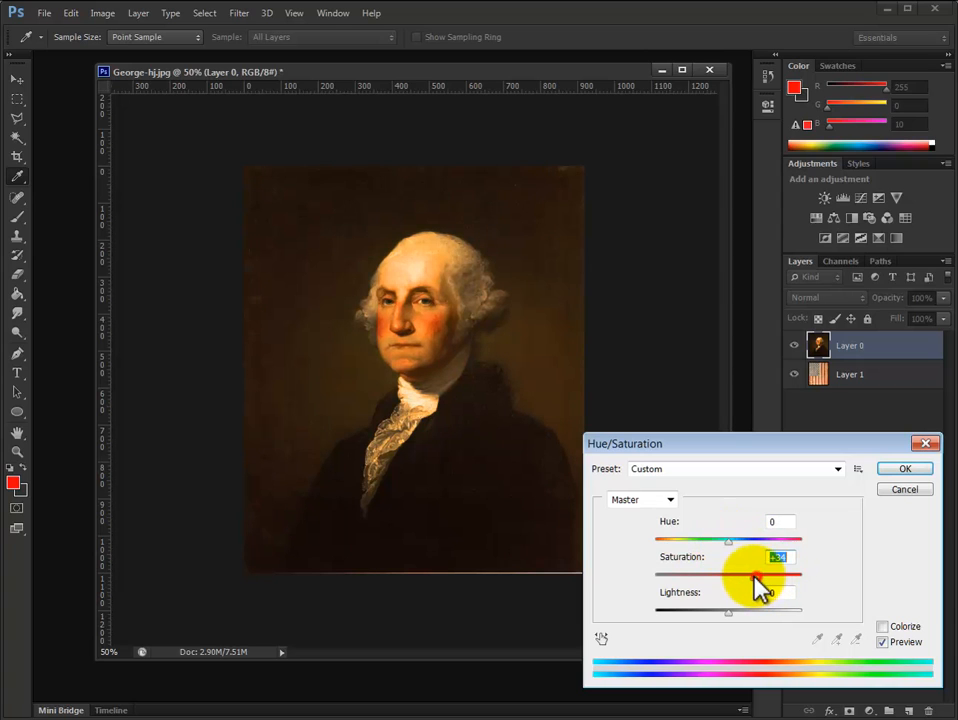
click(906, 471)
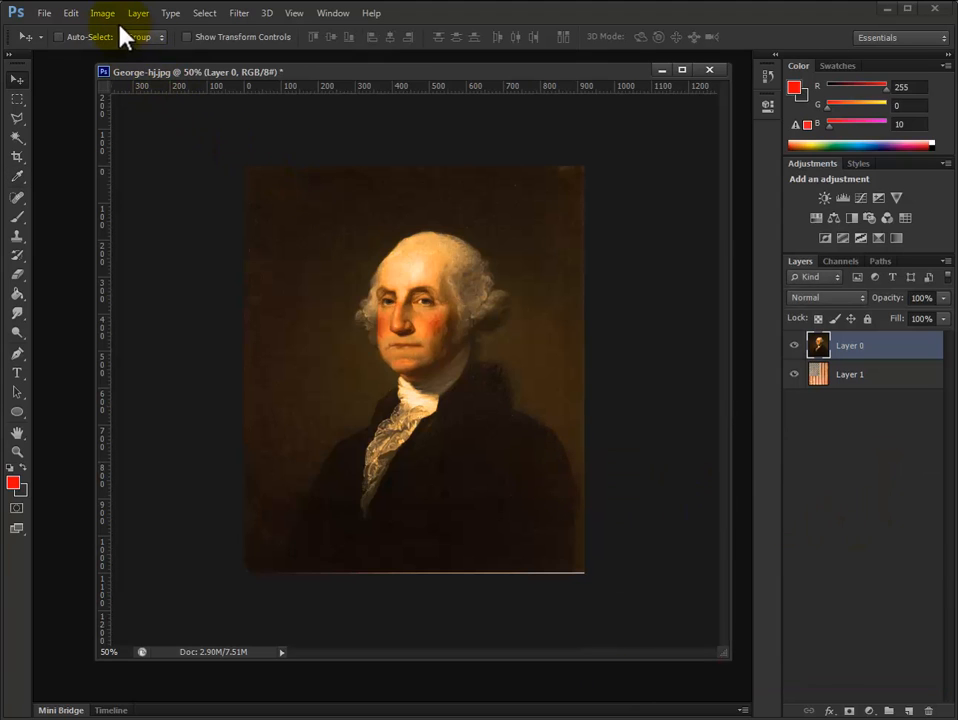
click(104, 14)
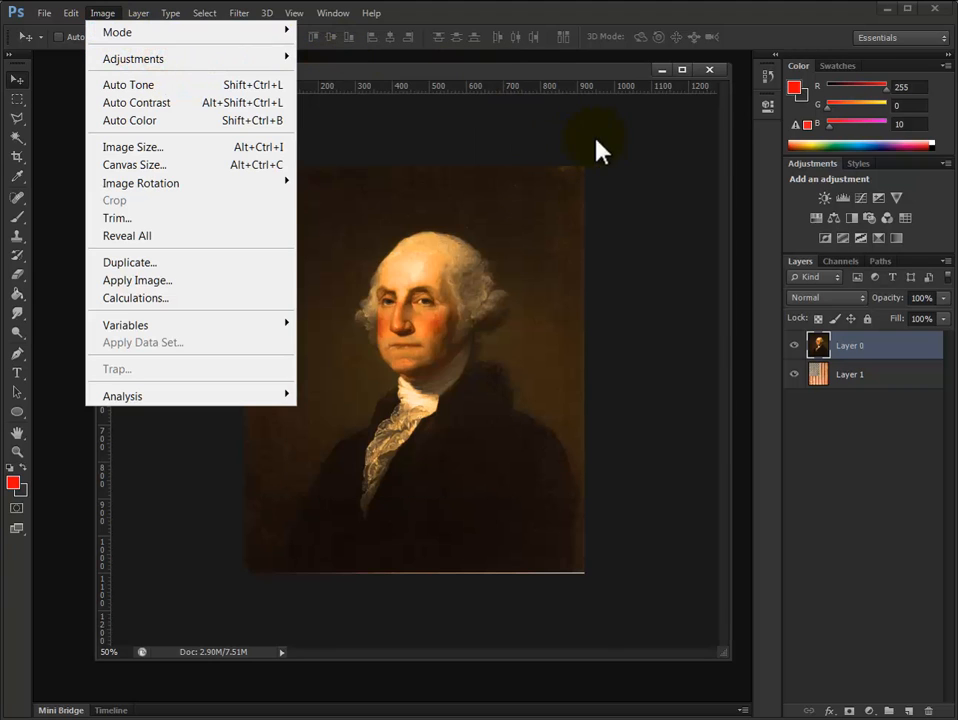
click(594, 84)
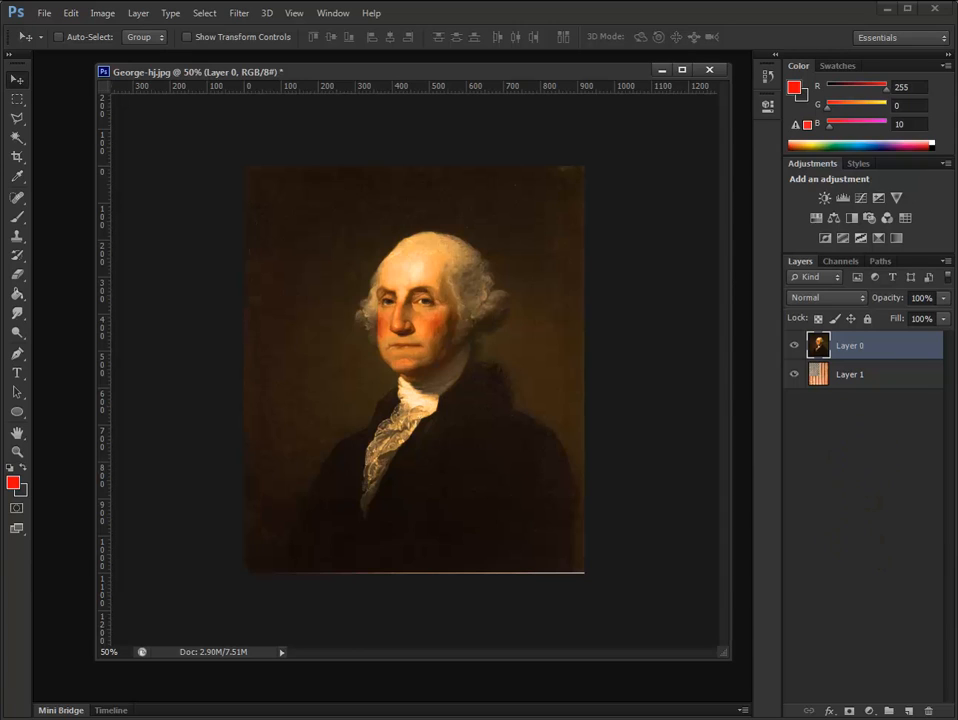
click(858, 492)
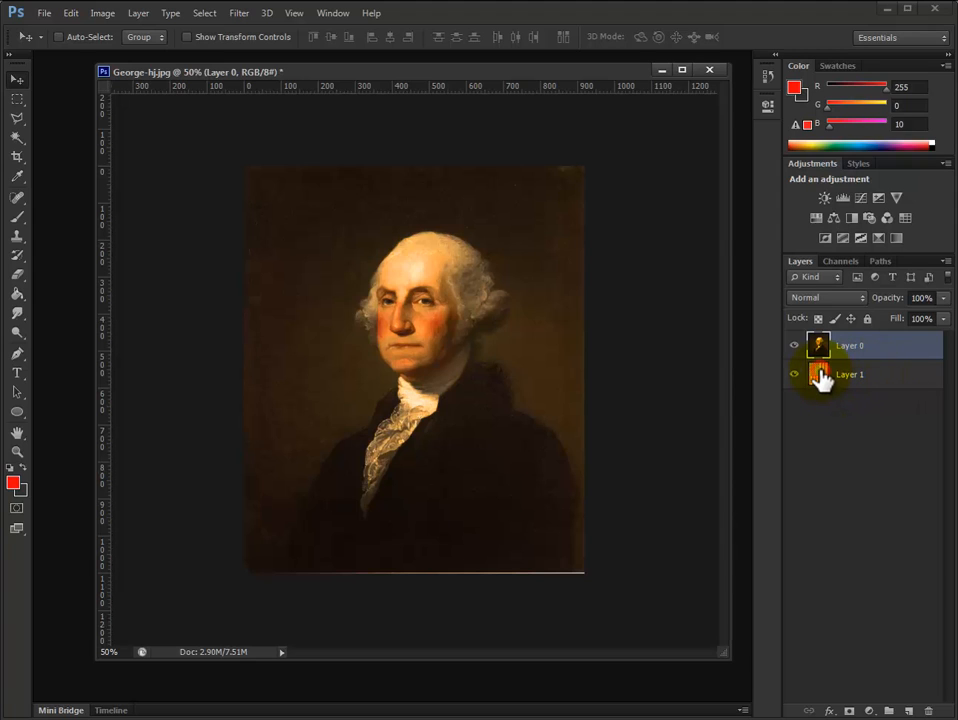
Move the flag layer, Layer 1, back above the portrait layer and keep it selected.
drag(820, 377, 820, 340)
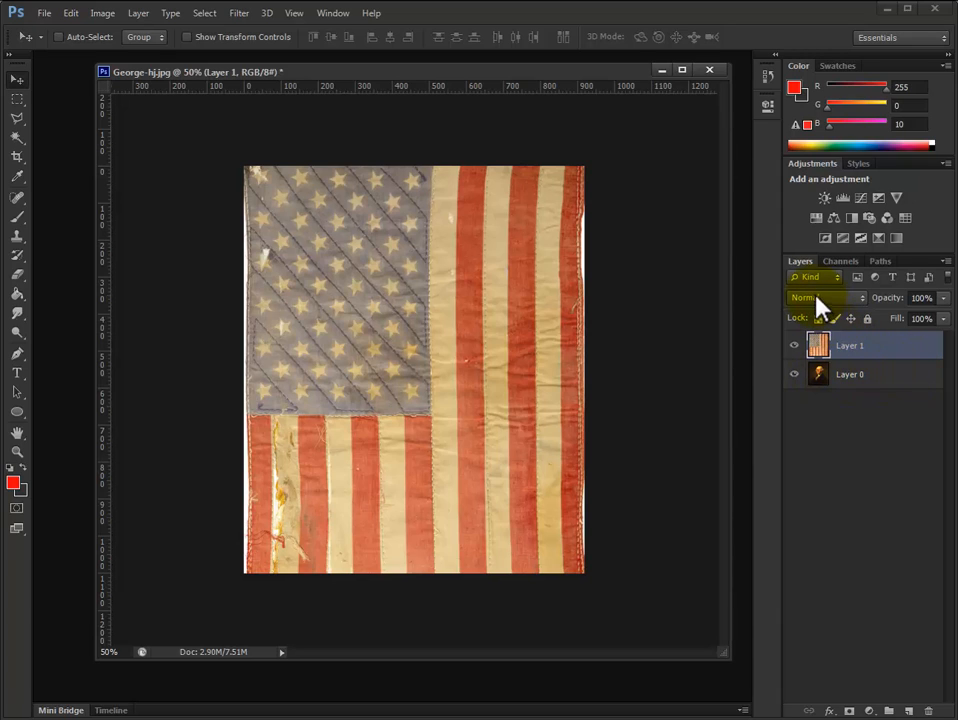
click(888, 347)
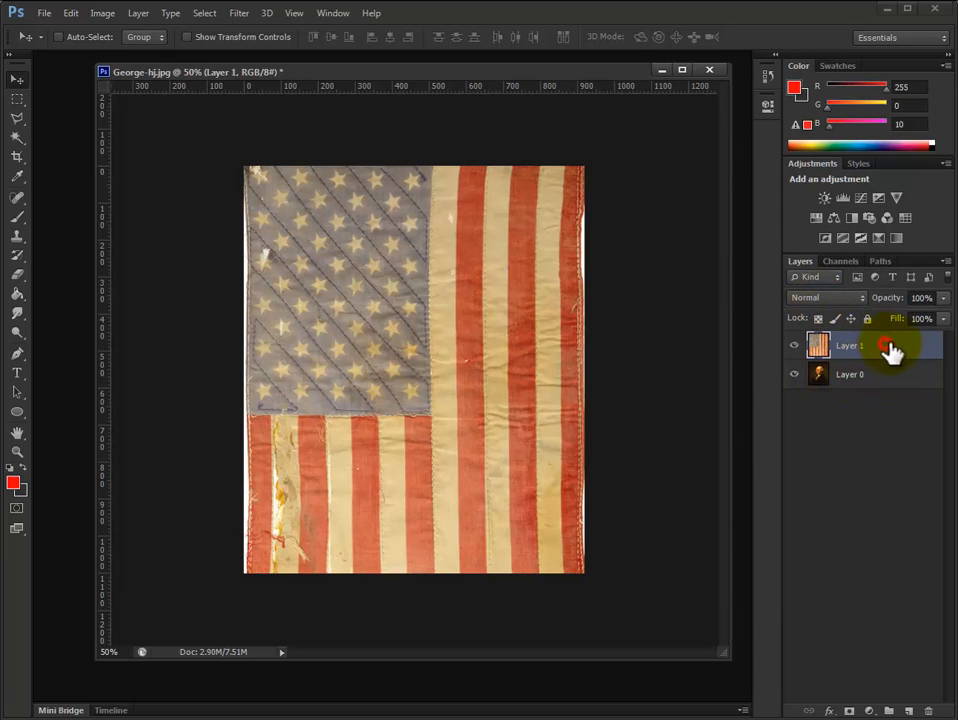
Try the Multiply, Screen, Overlay, Hard Light and Soft Light blend modes in turn on the flag layer, Layer 1.
click(810, 298)
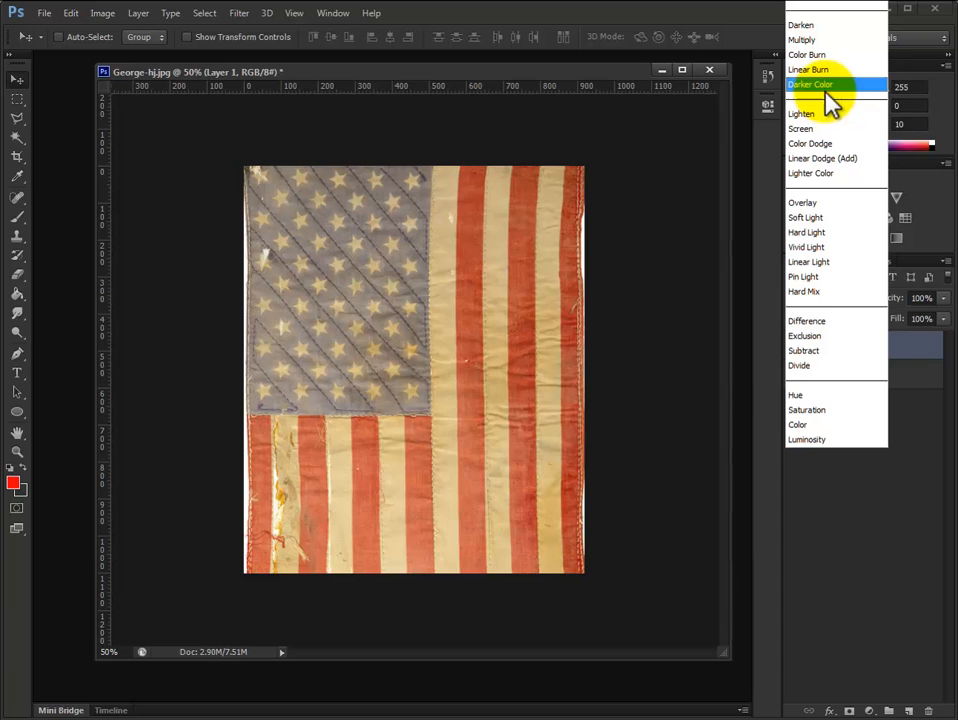
click(815, 40)
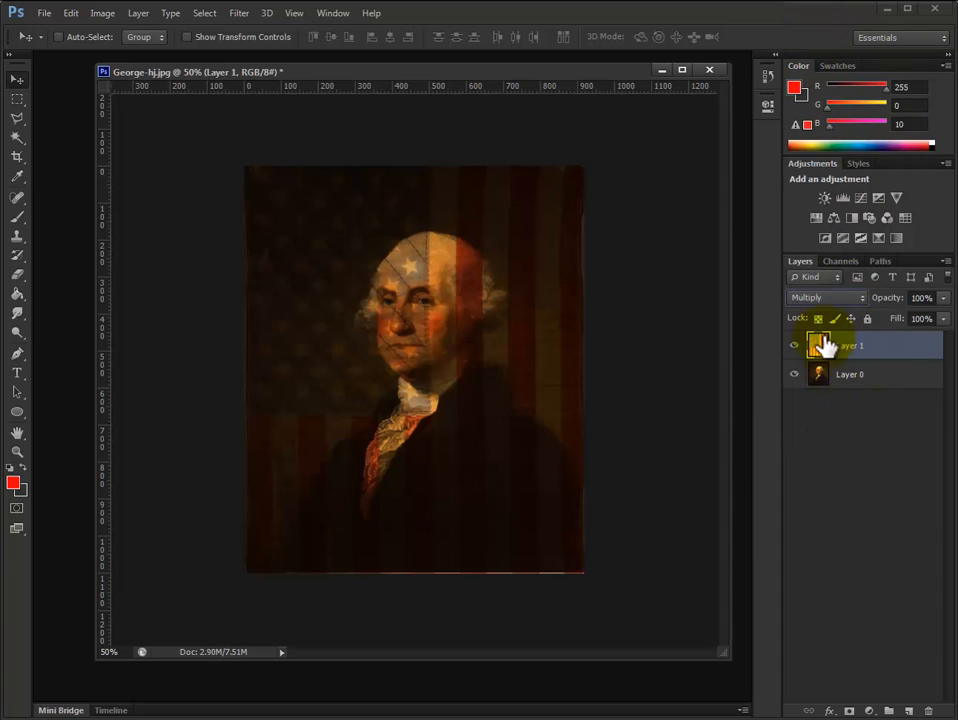
click(815, 298)
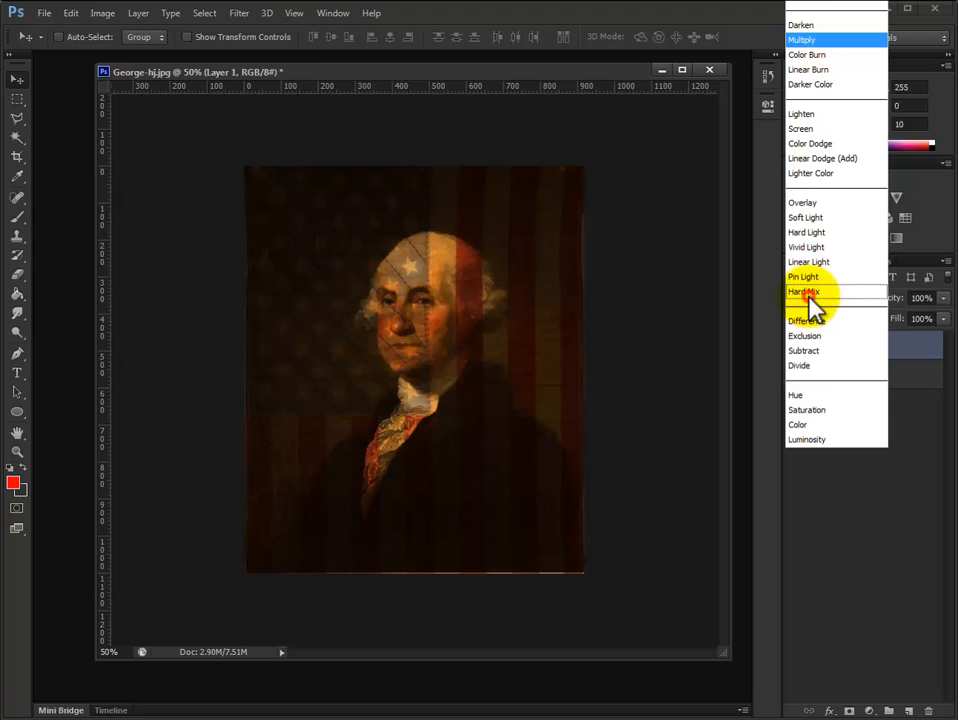
click(806, 131)
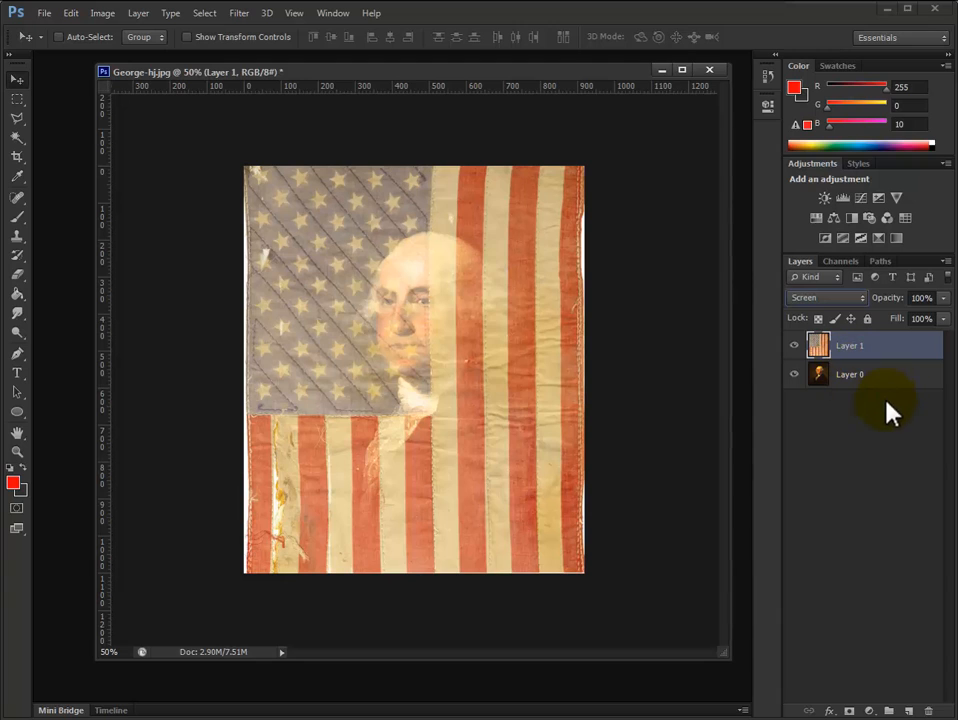
click(803, 301)
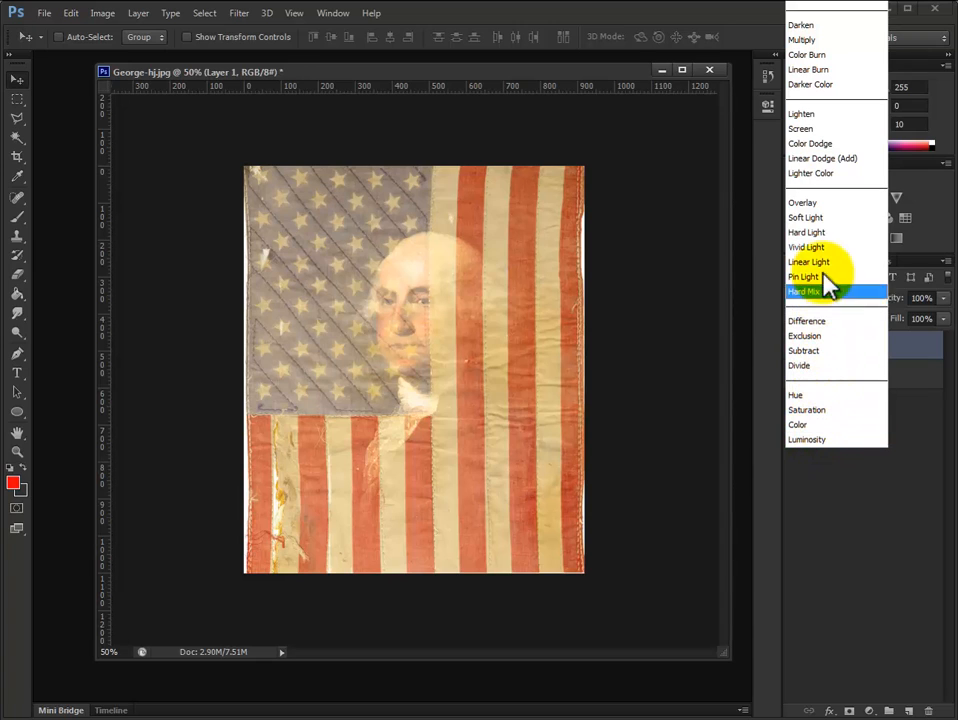
click(822, 204)
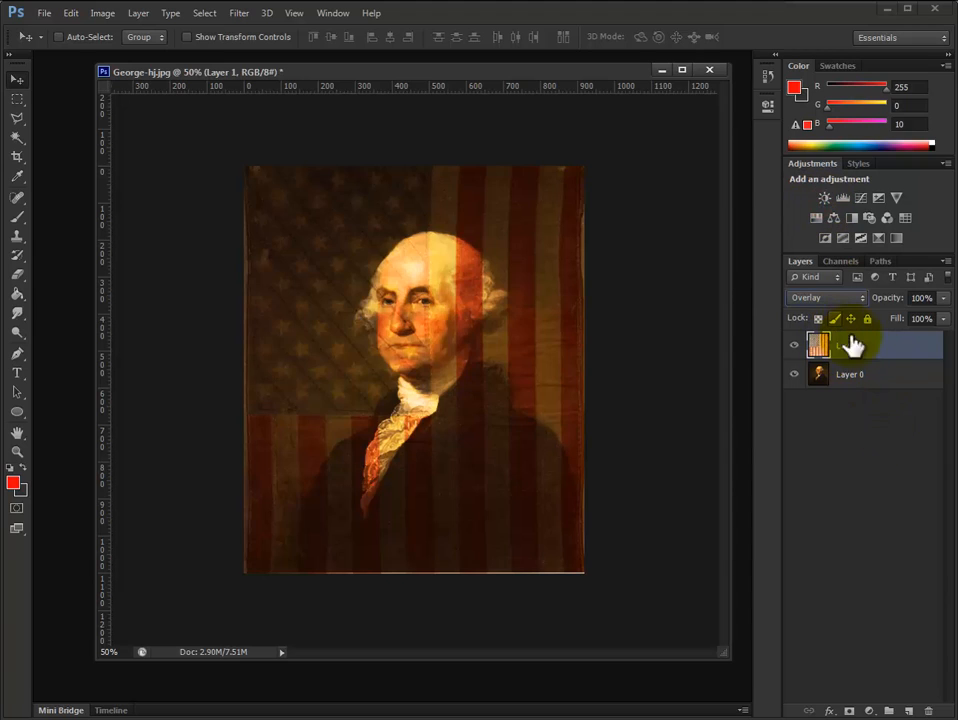
click(822, 298)
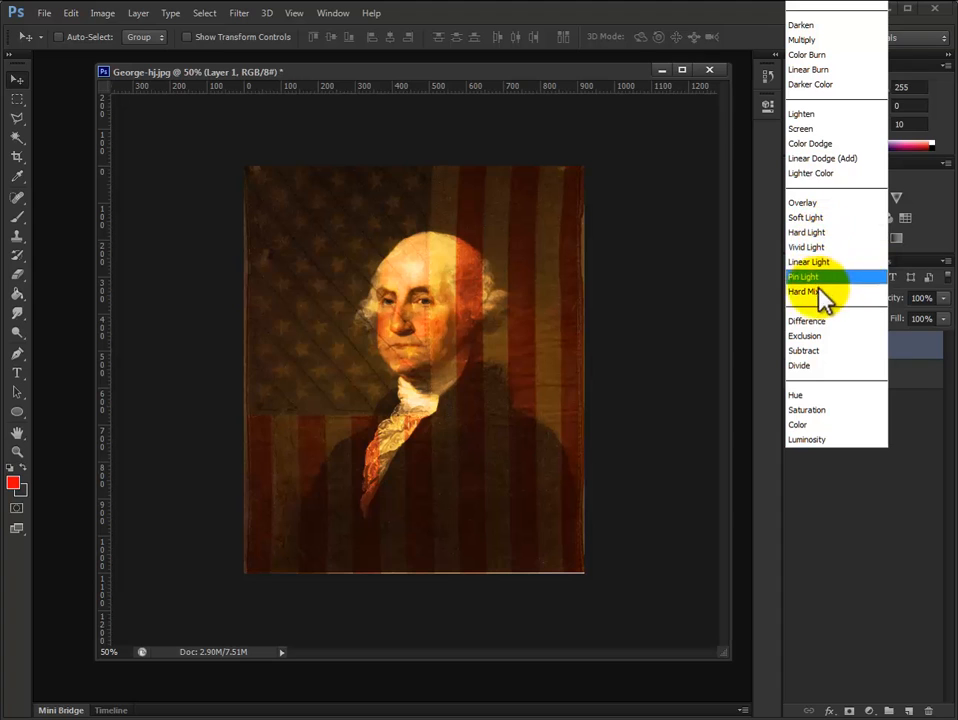
click(828, 236)
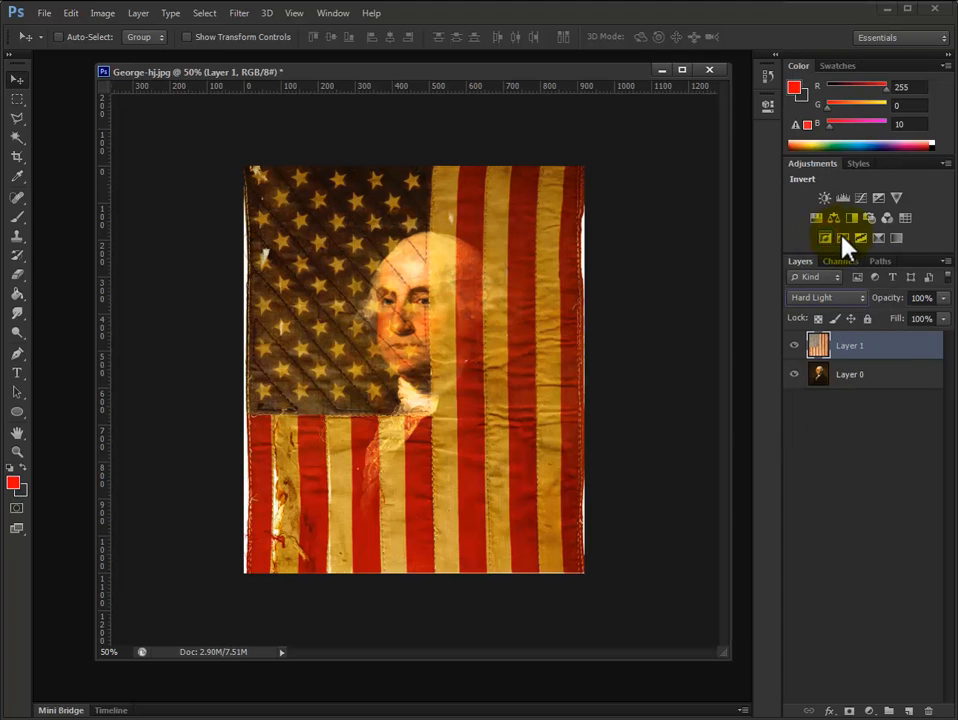
click(820, 297)
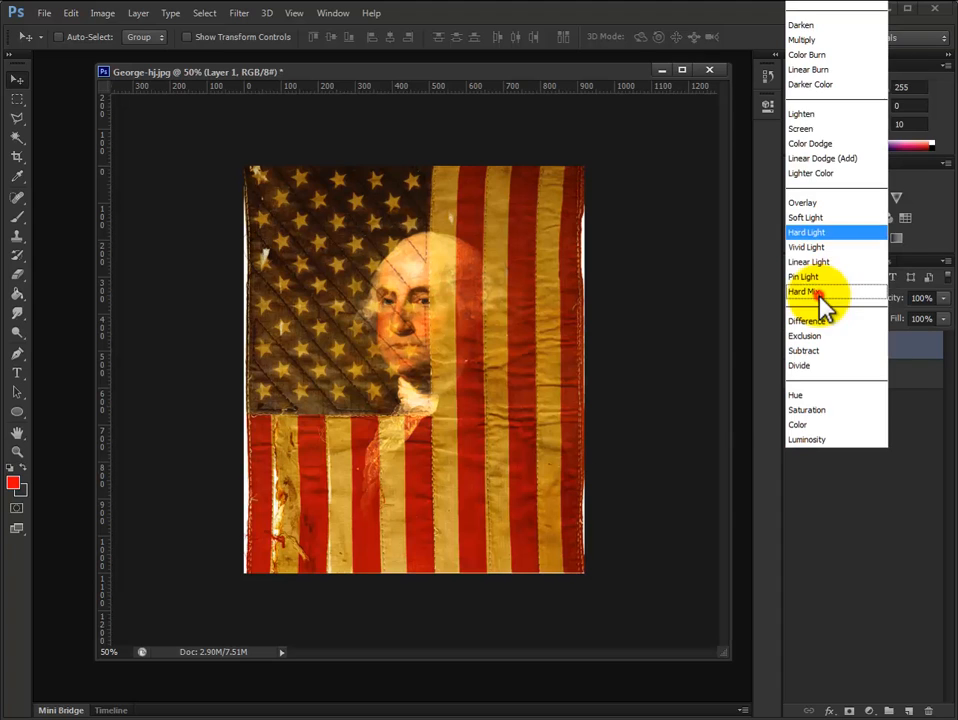
click(826, 229)
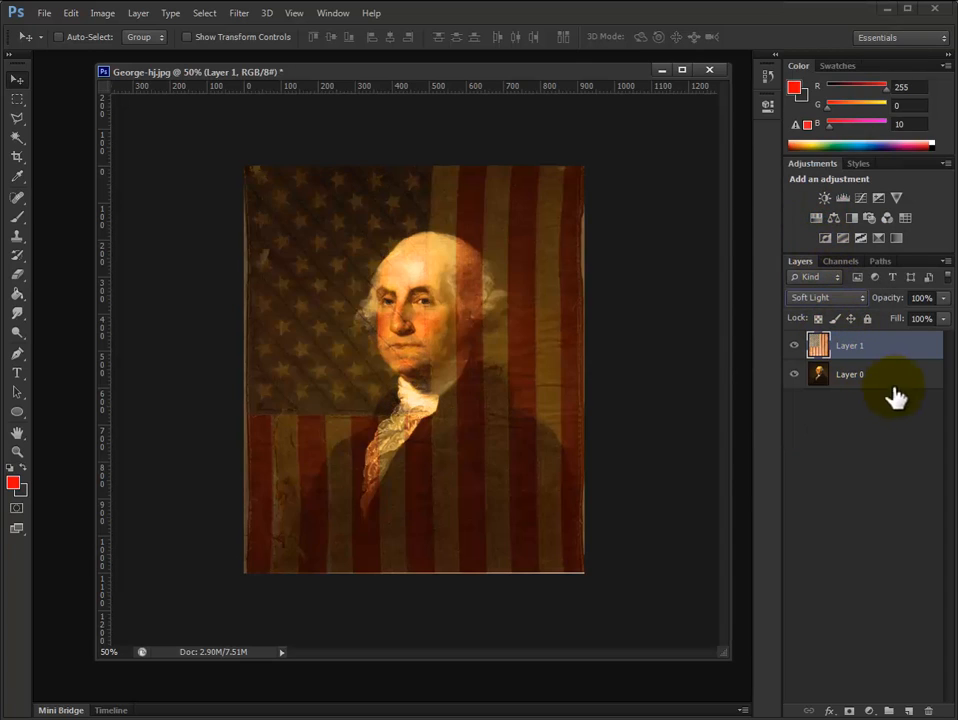
Set the flag layer's blend mode to Hard Light and its opacity to 74%.
click(815, 299)
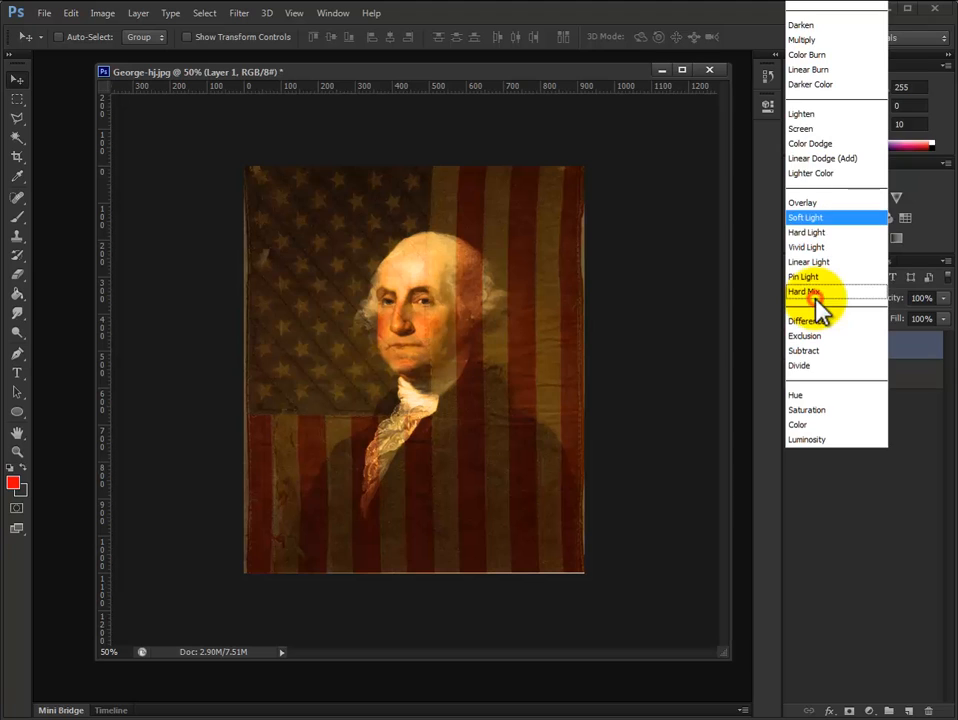
click(812, 233)
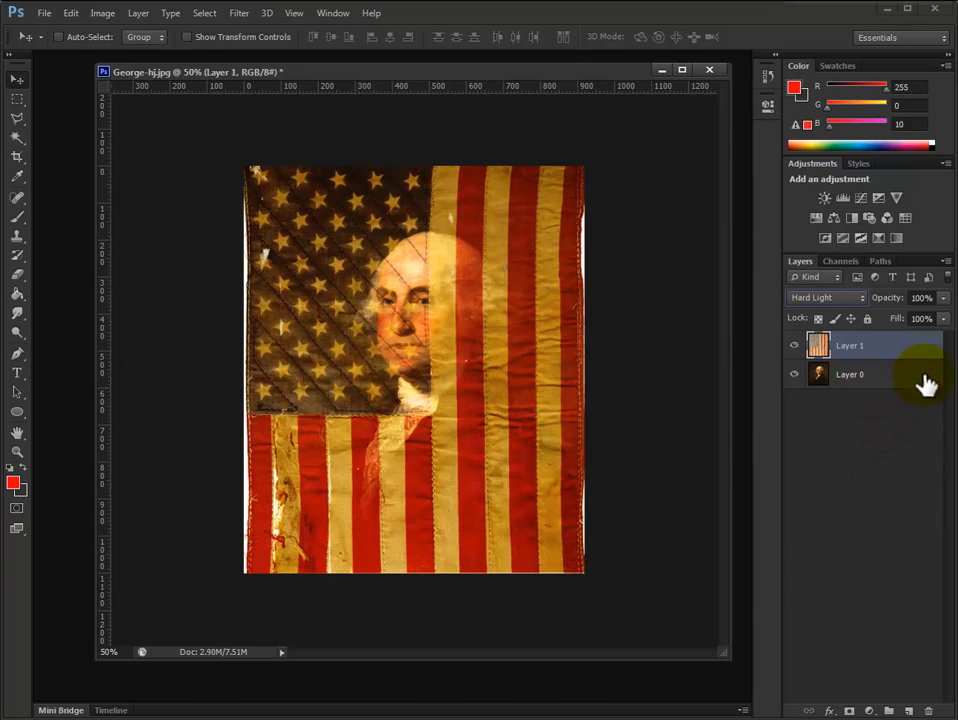
drag(943, 298, 925, 317)
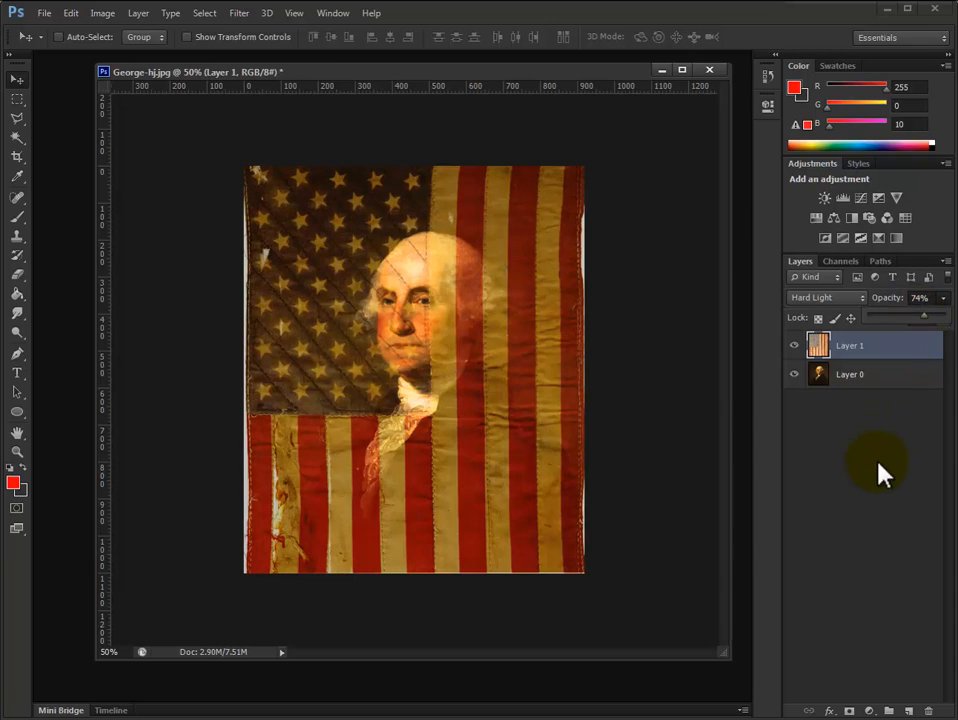
click(888, 355)
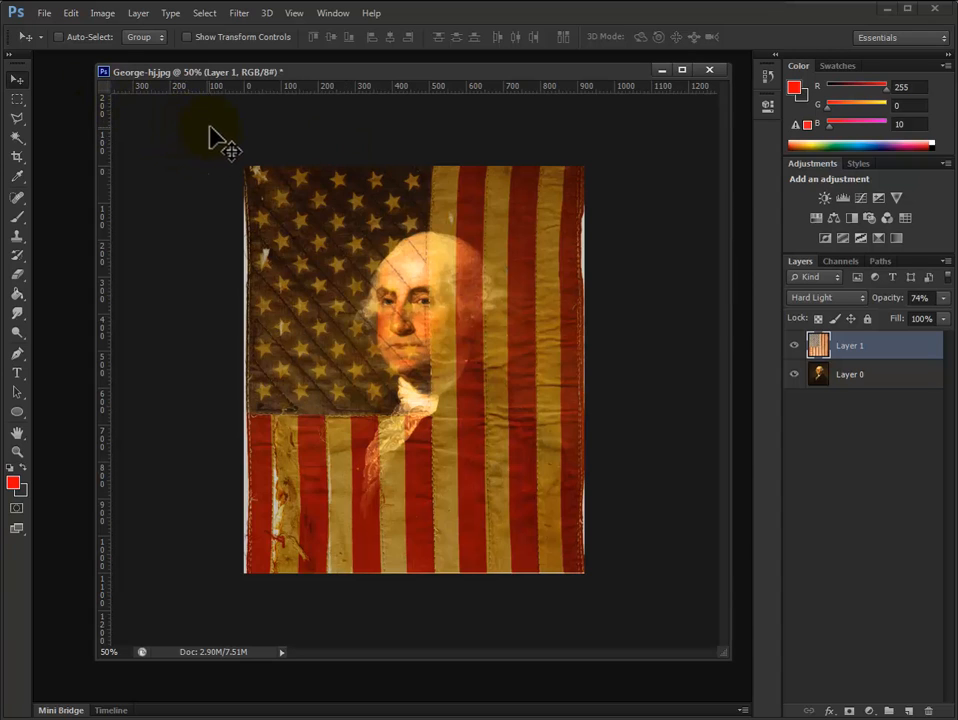
Open the Save As dialog for the layered portrait and flag composite.
click(45, 12)
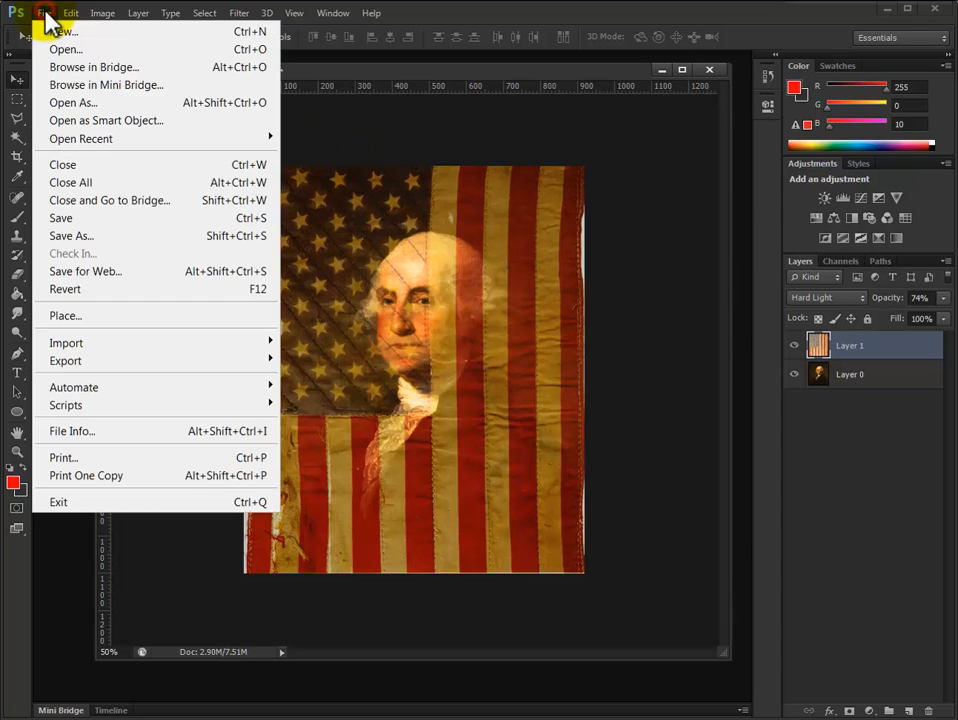
click(100, 221)
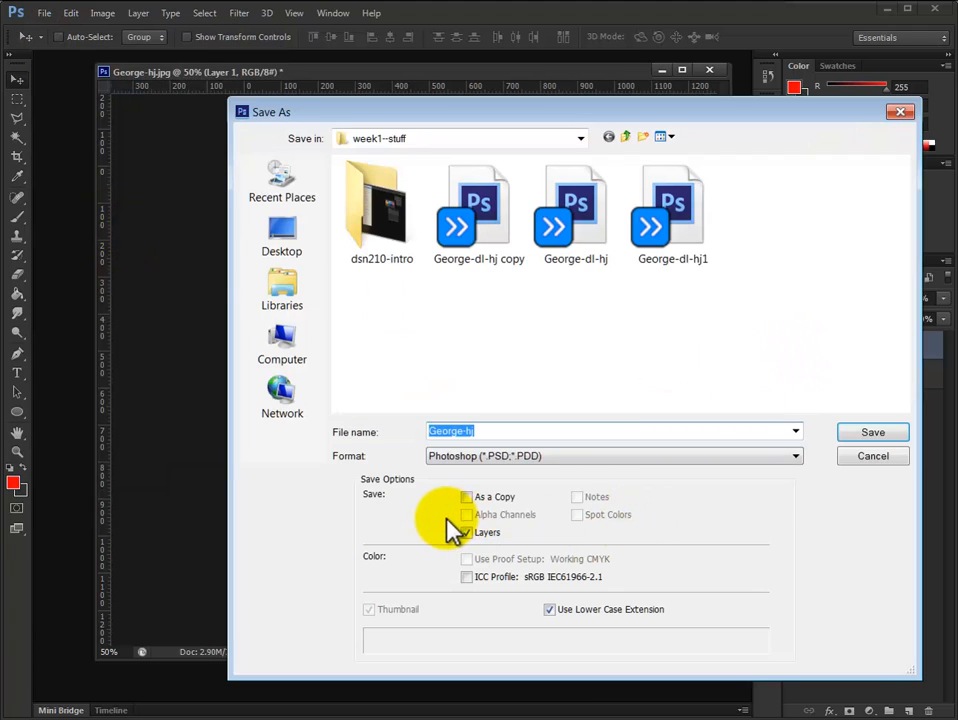